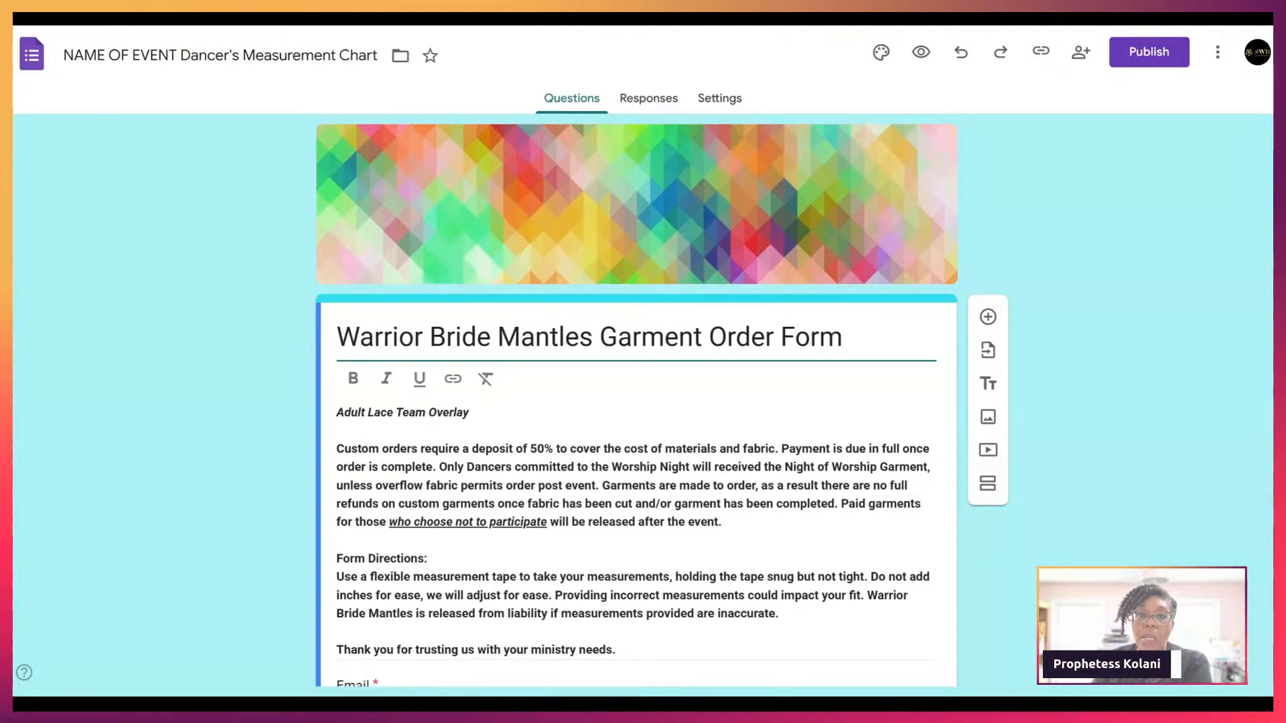
Step: Add a blank question below Email, look at its type and options, then delete it
scroll(1105, 401, down, 2)
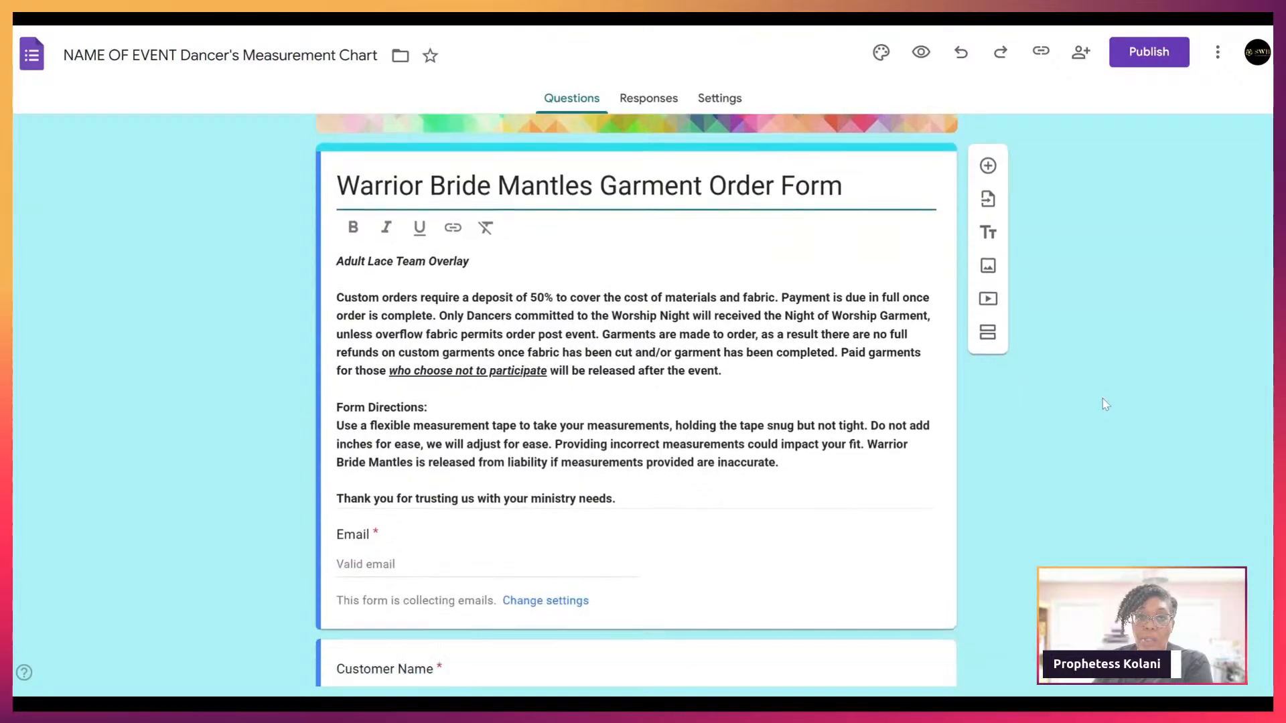
scroll(1105, 404, down, 1)
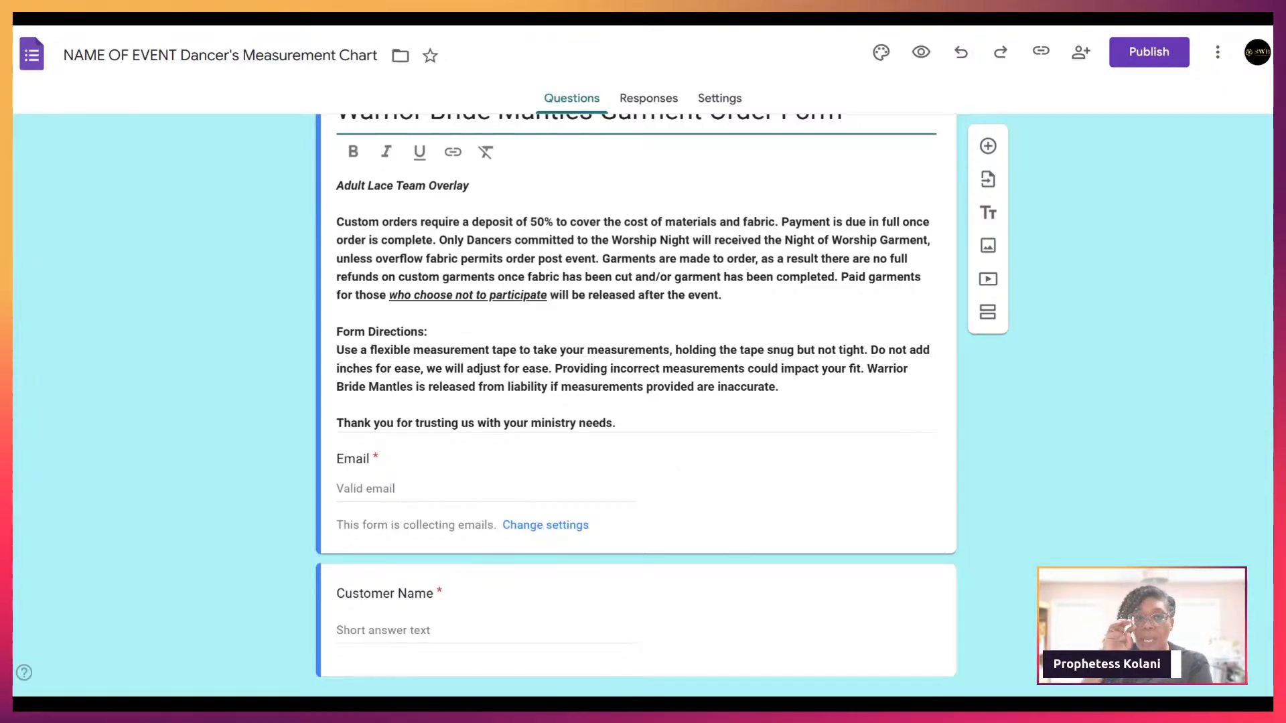
scroll(545, 365, down, 1)
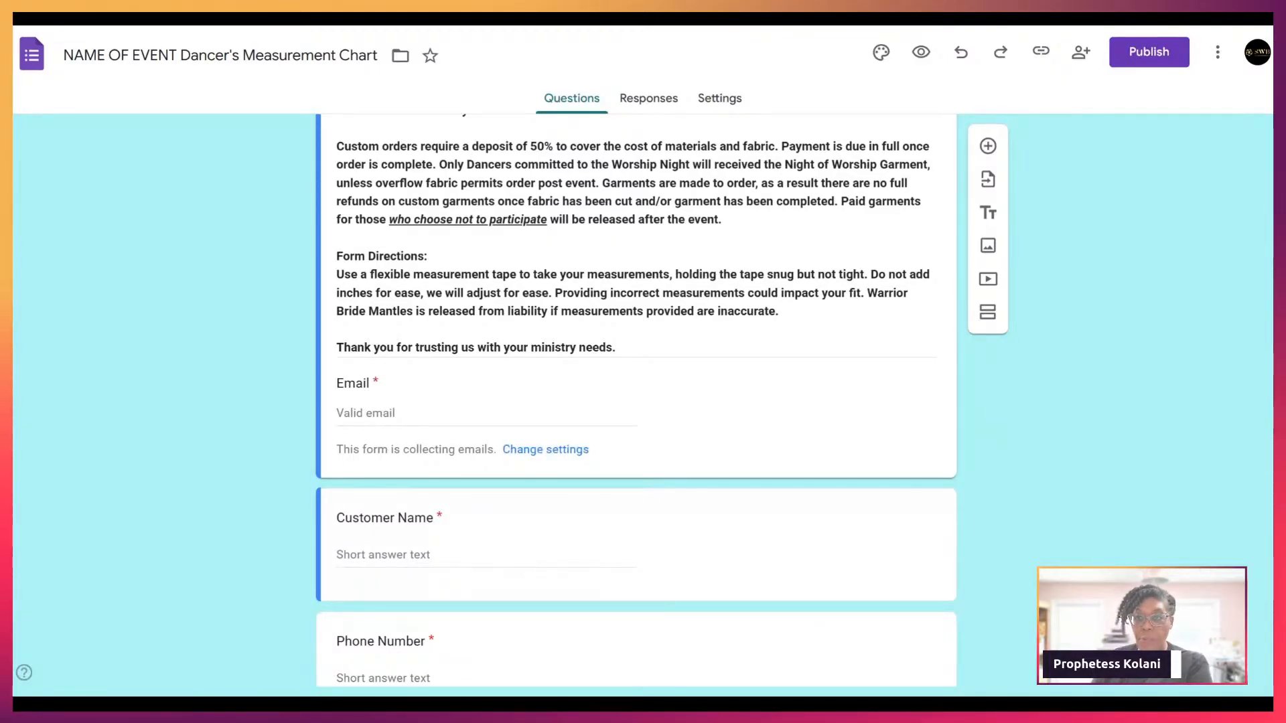
click(987, 146)
scroll(728, 433, down, 2)
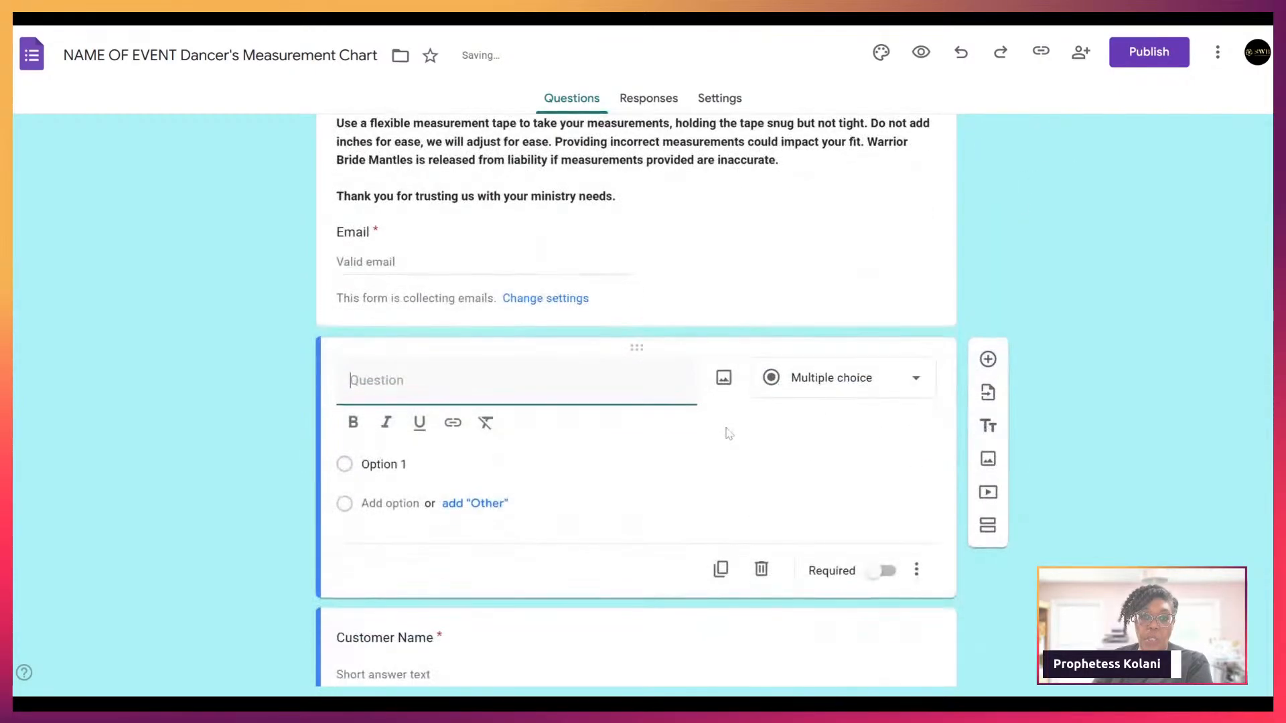
click(912, 385)
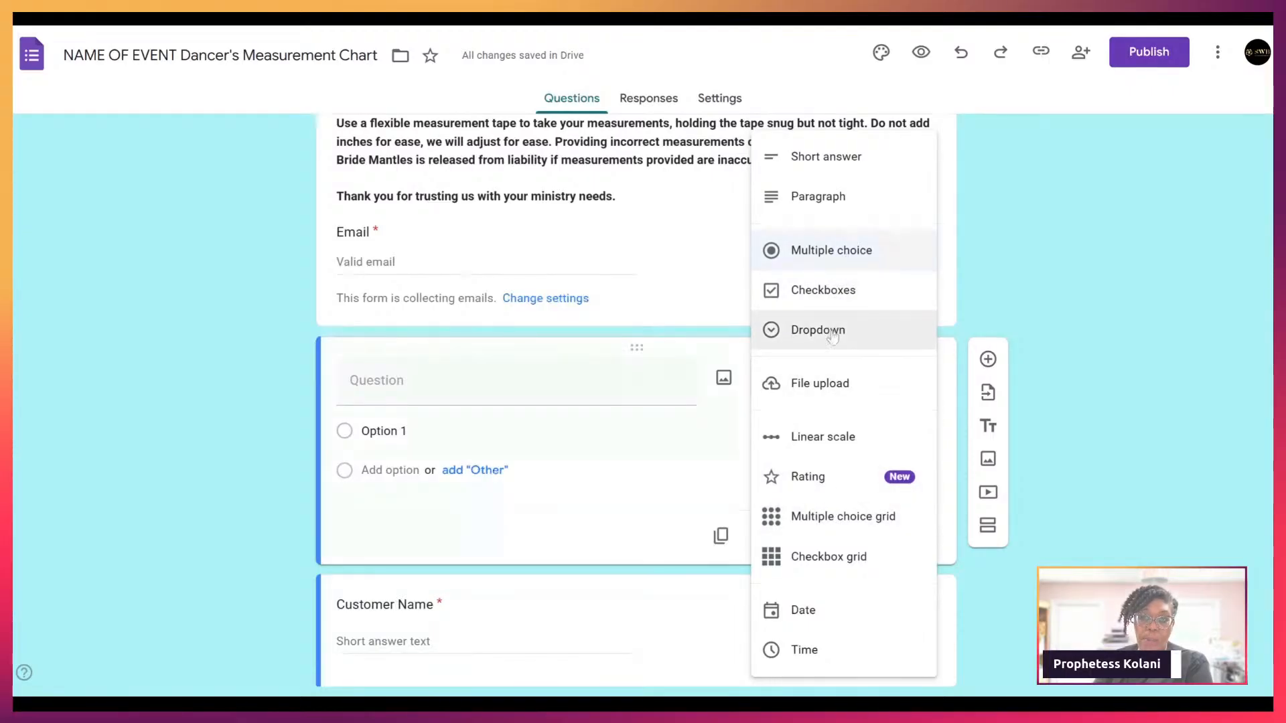
click(1099, 268)
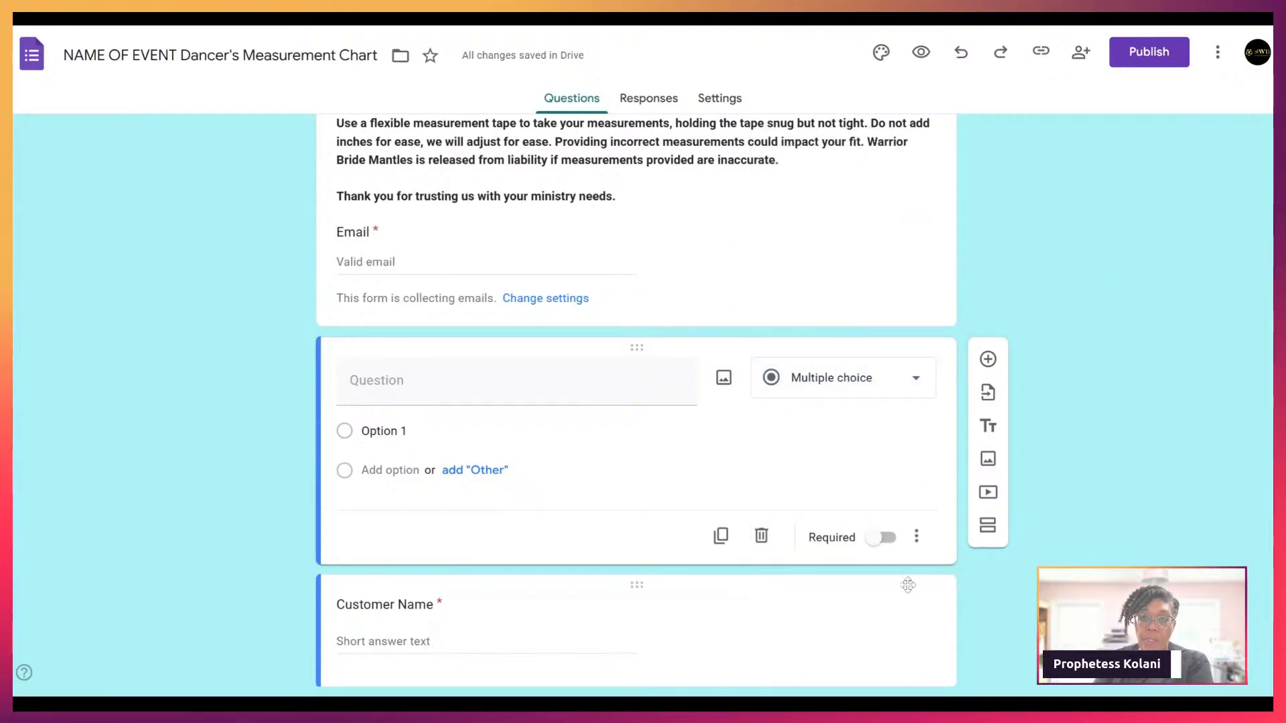
click(916, 536)
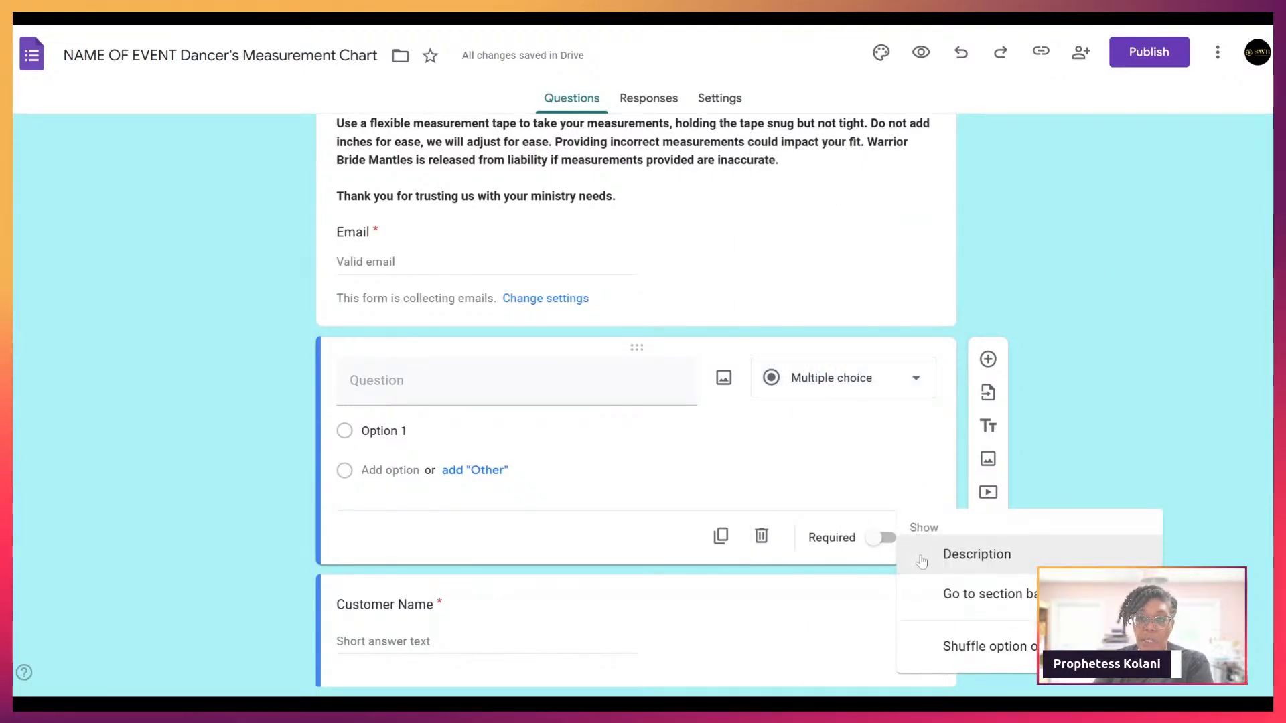
click(769, 538)
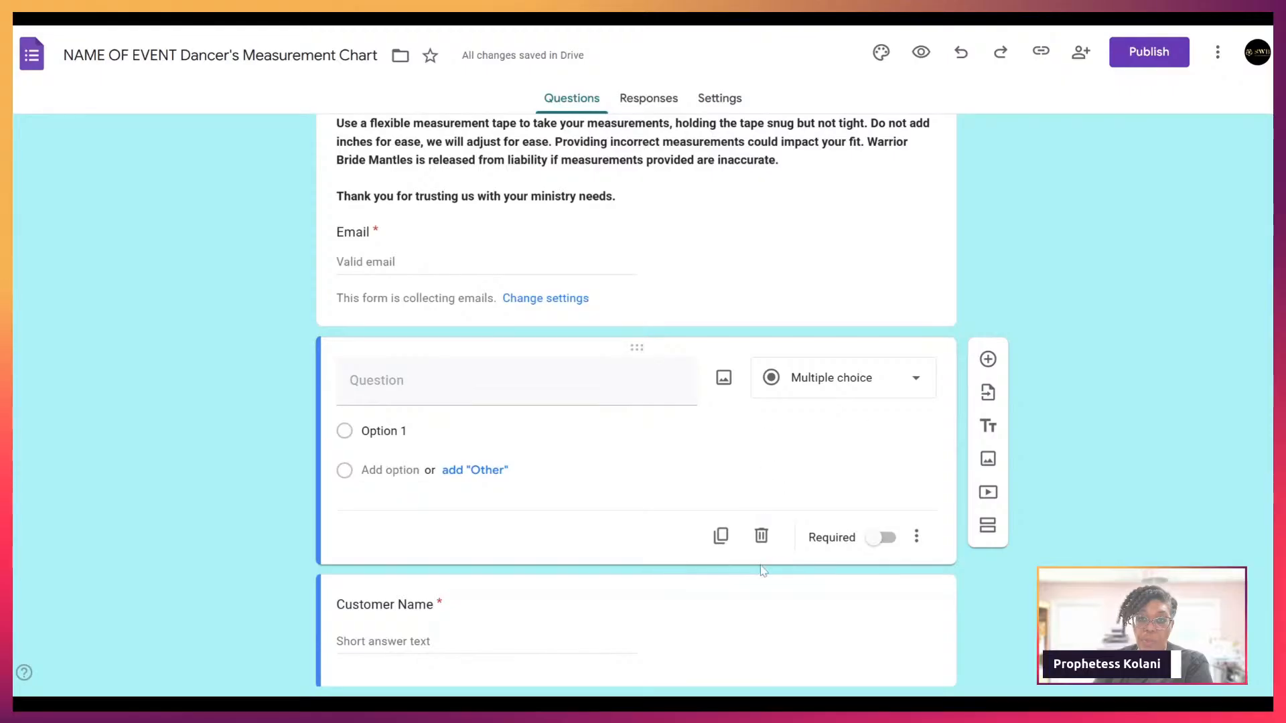
click(761, 536)
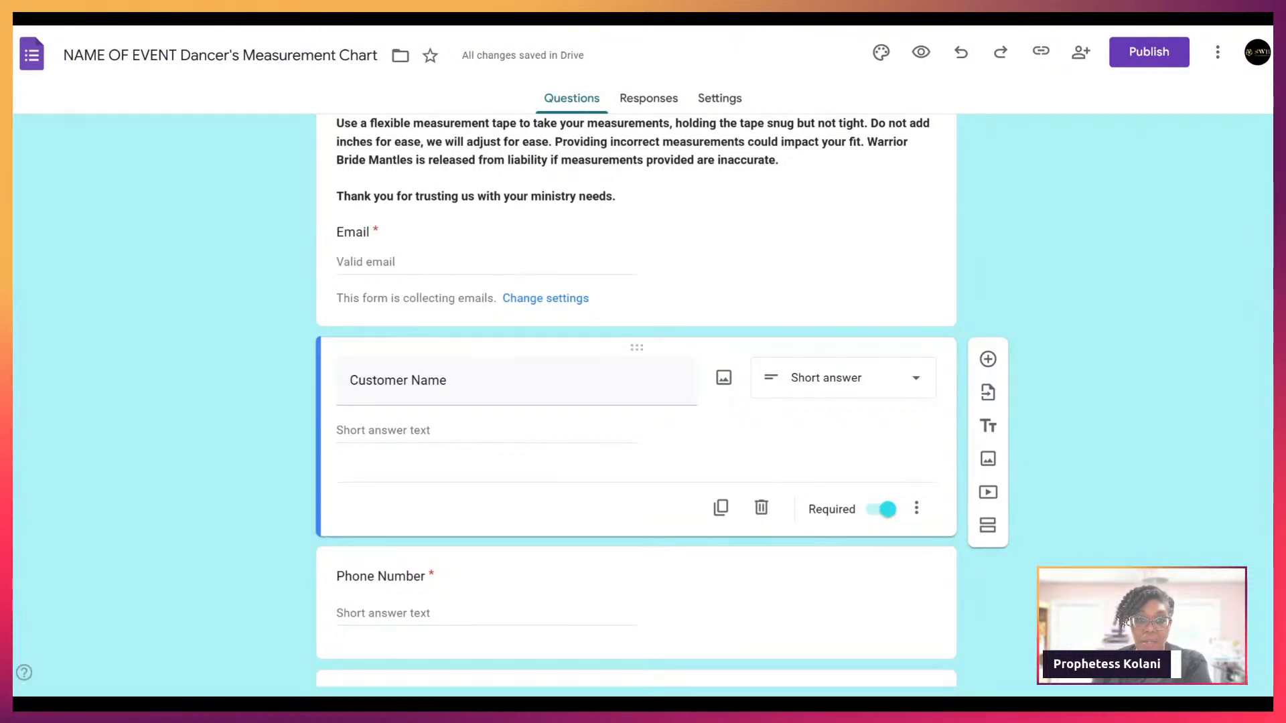
Step: Check the preview down to the last question, then return to the form editor
scroll(376, 160, down, 1)
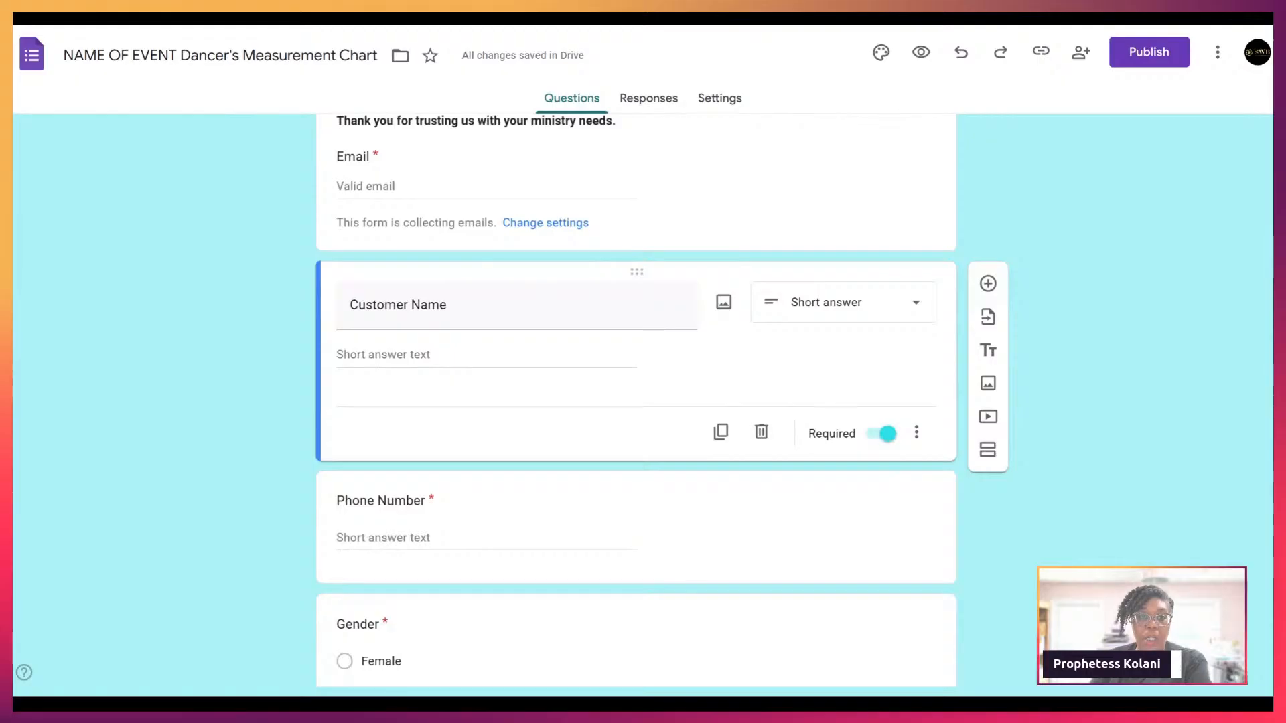
scroll(375, 161, down, 1)
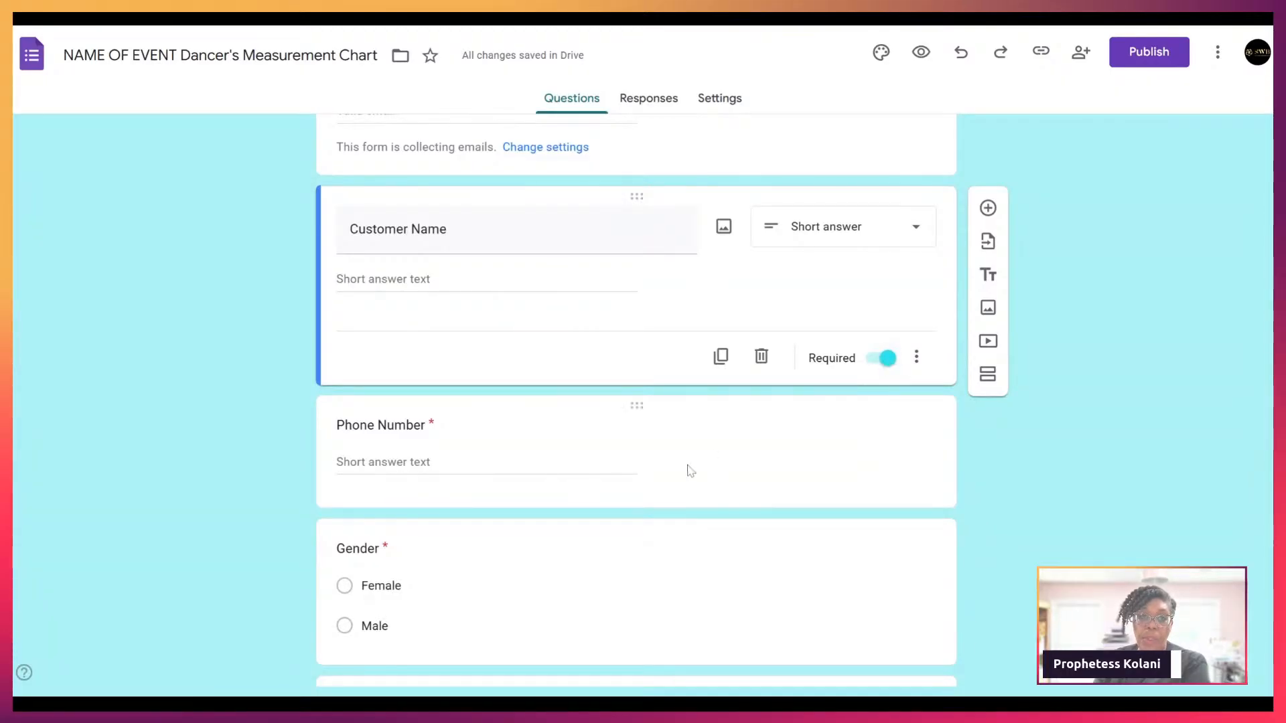
scroll(468, 464, down, 2)
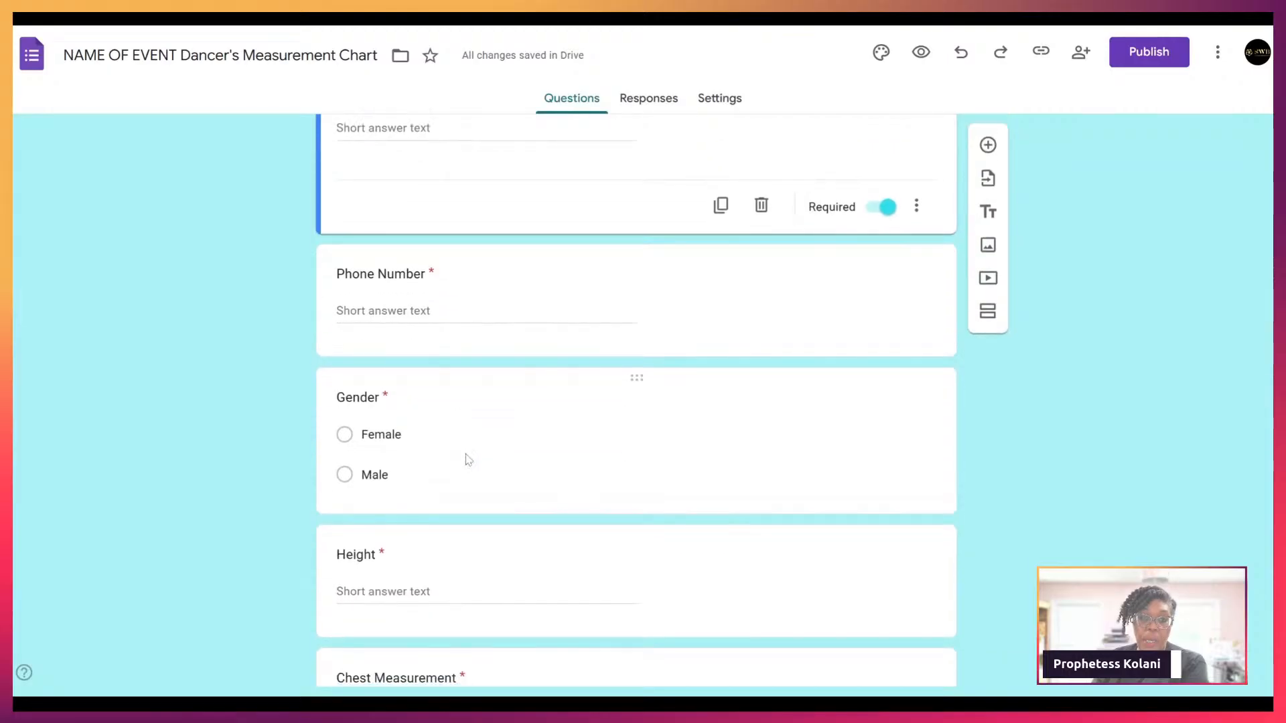
scroll(616, 510, down, 3)
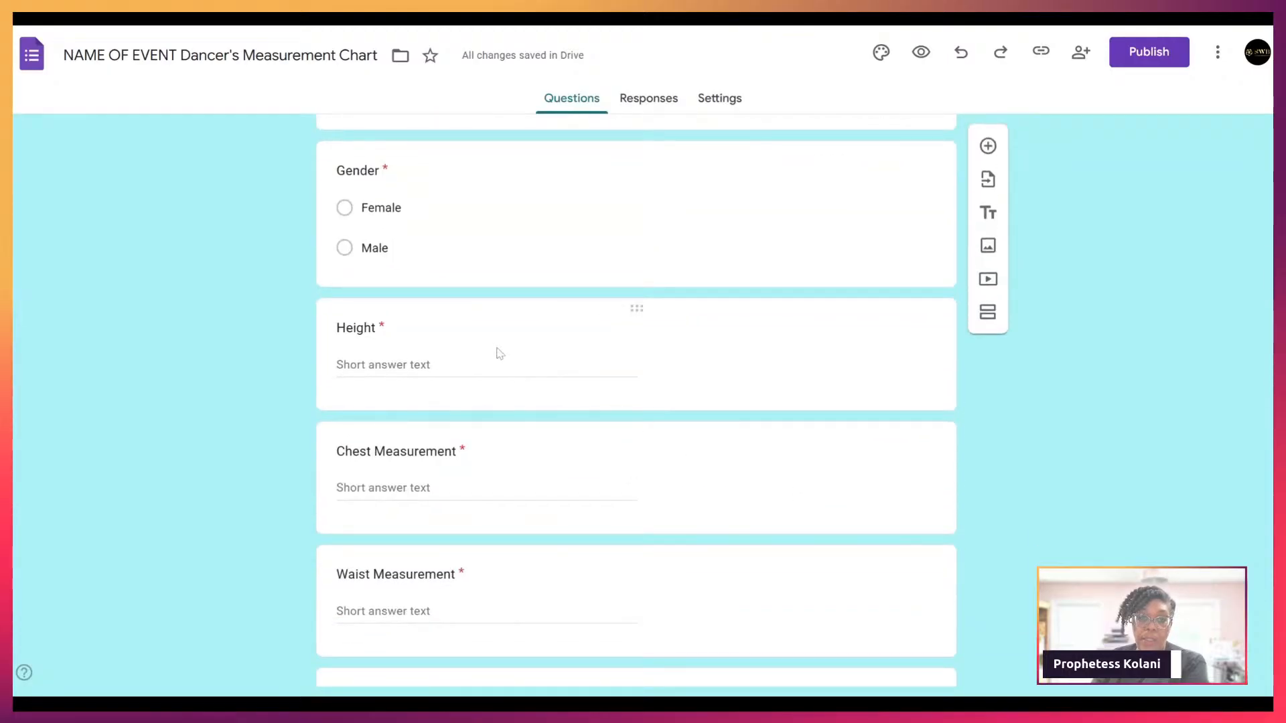
scroll(507, 481, down, 1)
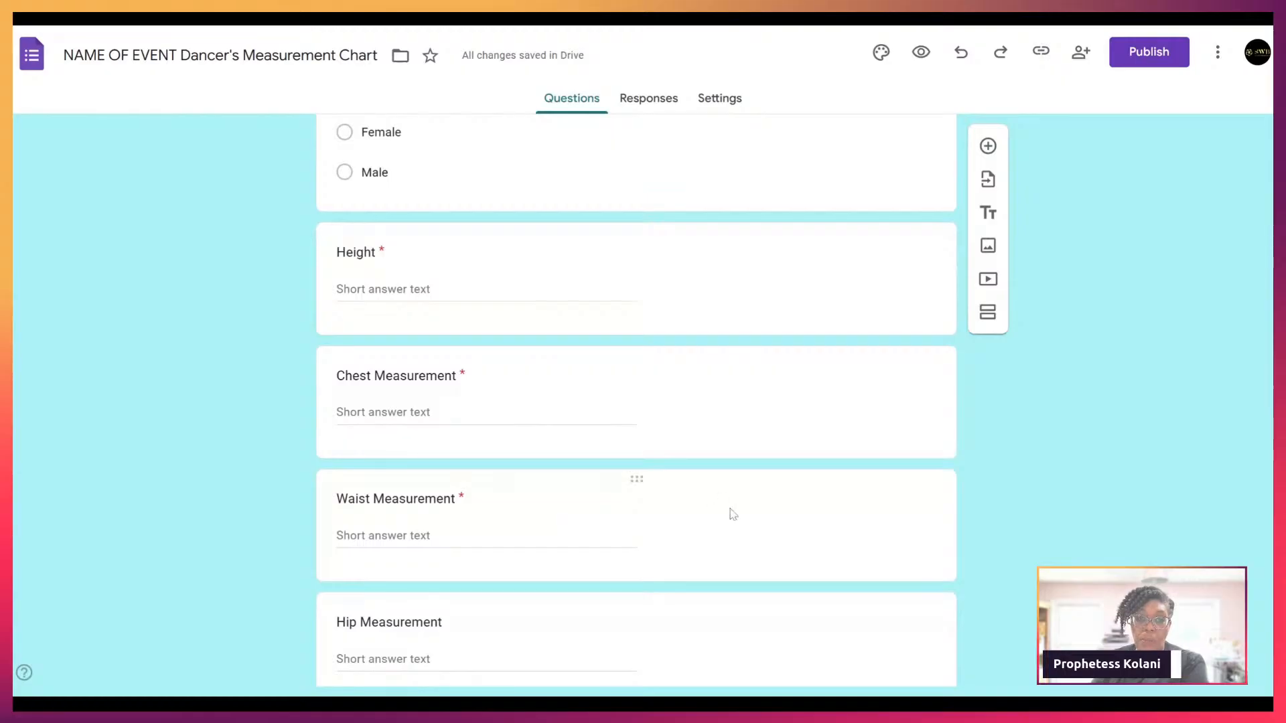
scroll(730, 513, down, 1)
scroll(732, 514, down, 1)
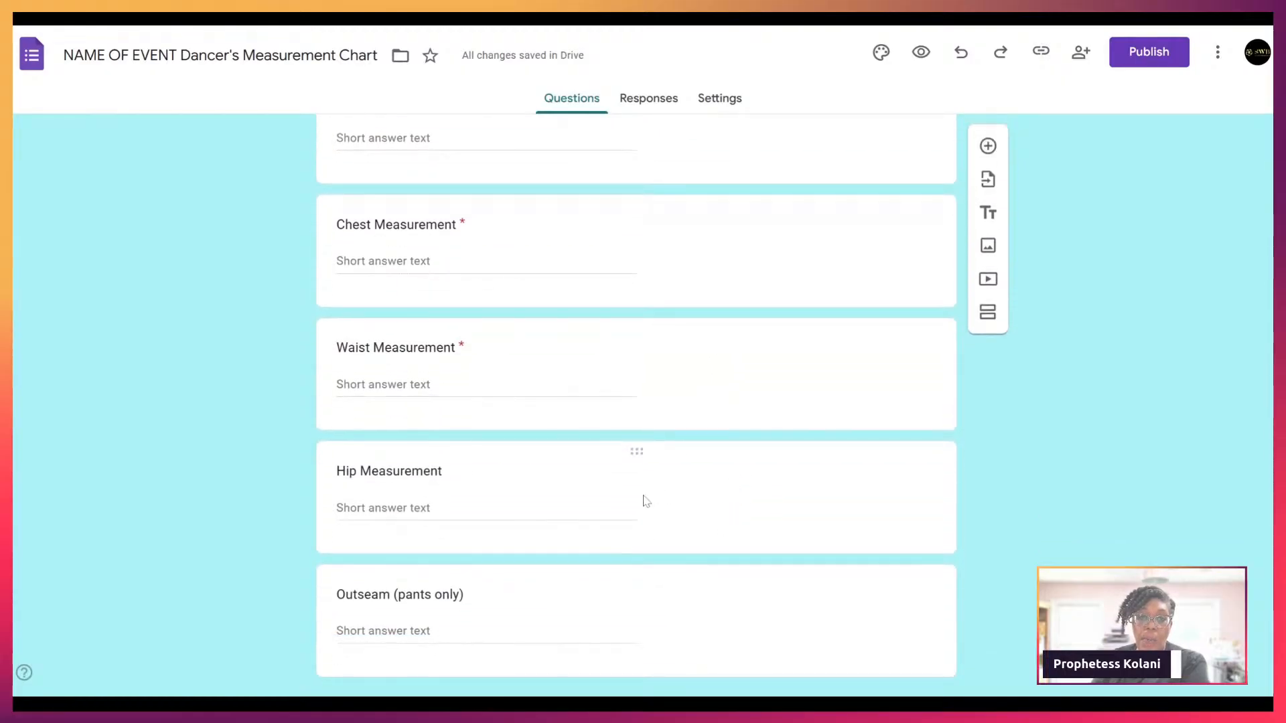
scroll(574, 511, down, 2)
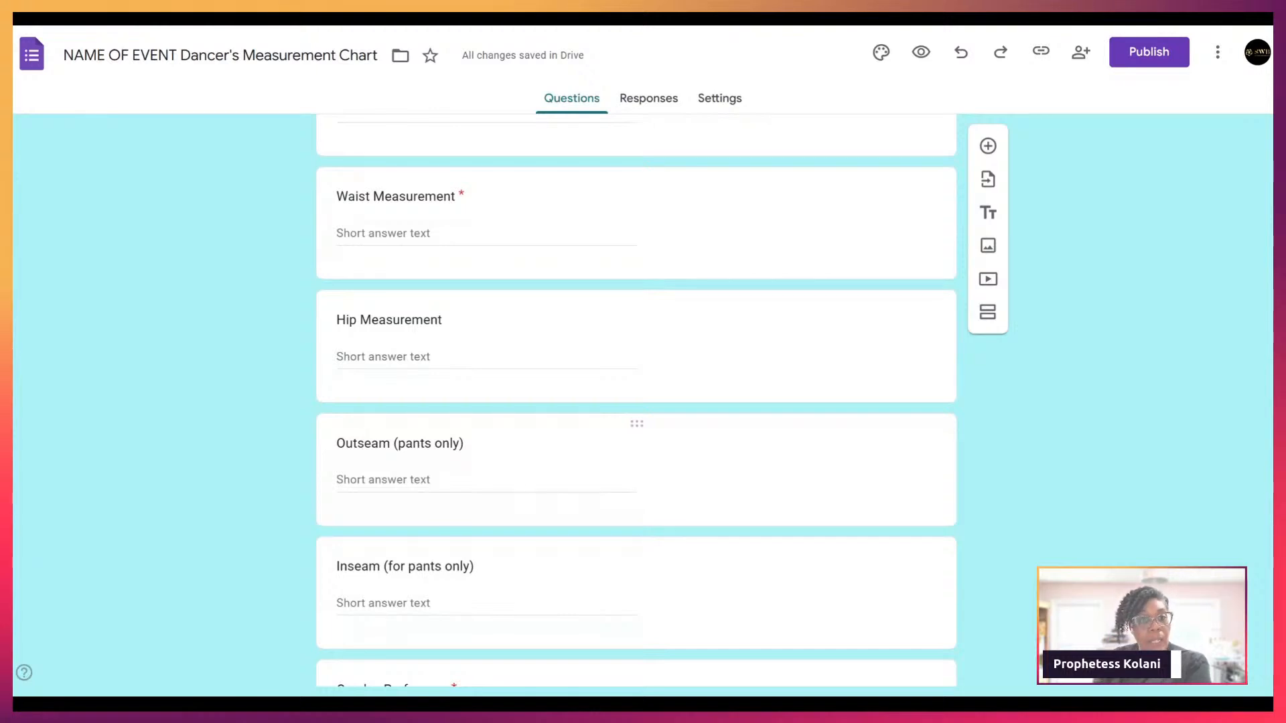
scroll(525, 483, down, 2)
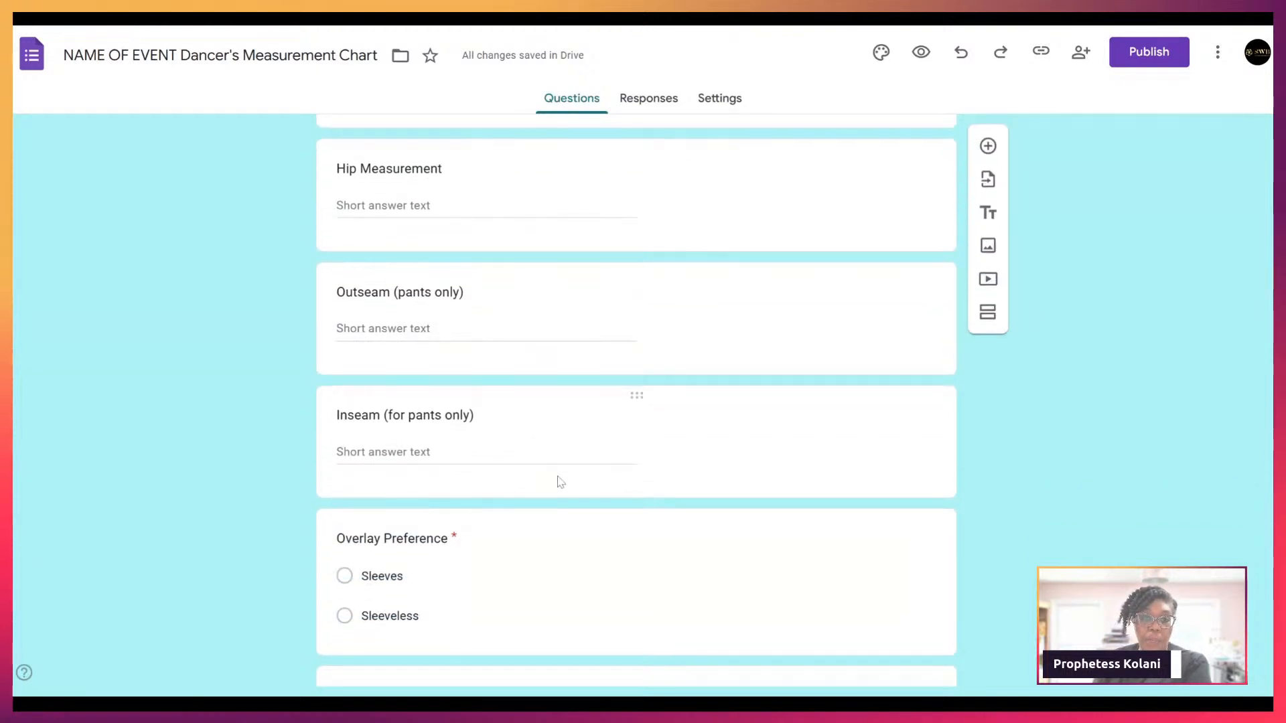
scroll(696, 483, down, 1)
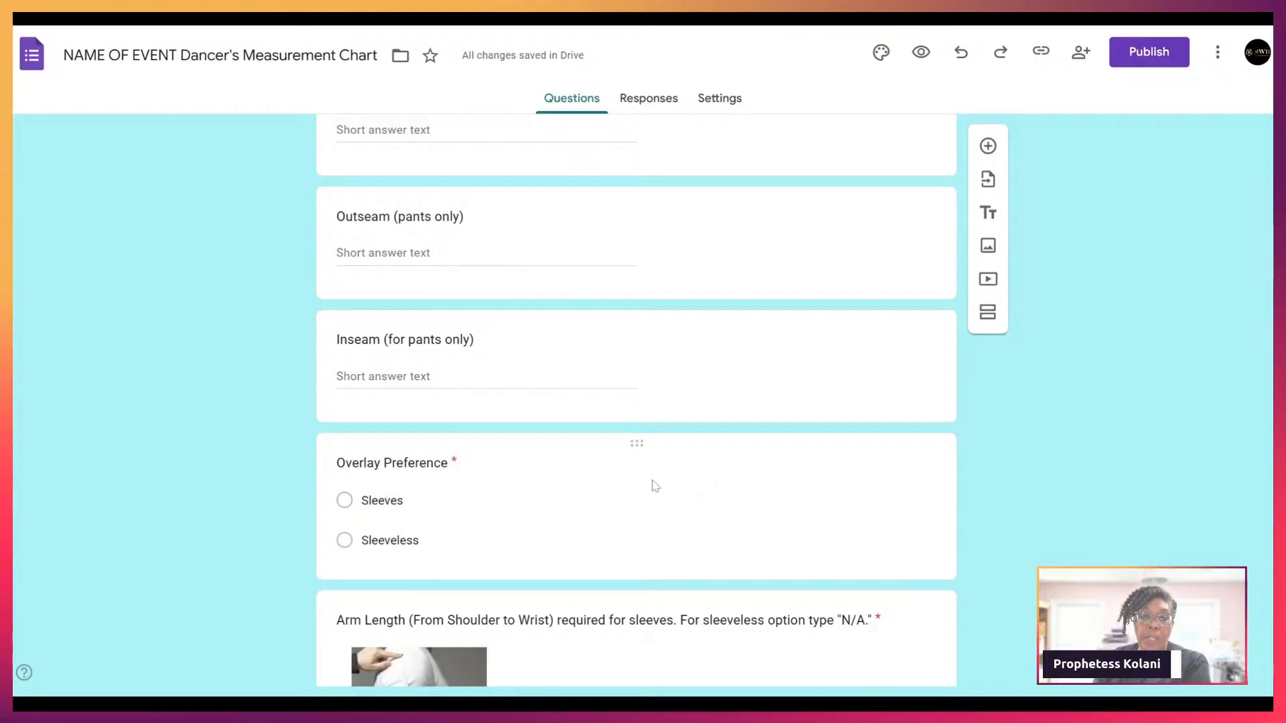
scroll(654, 483, down, 2)
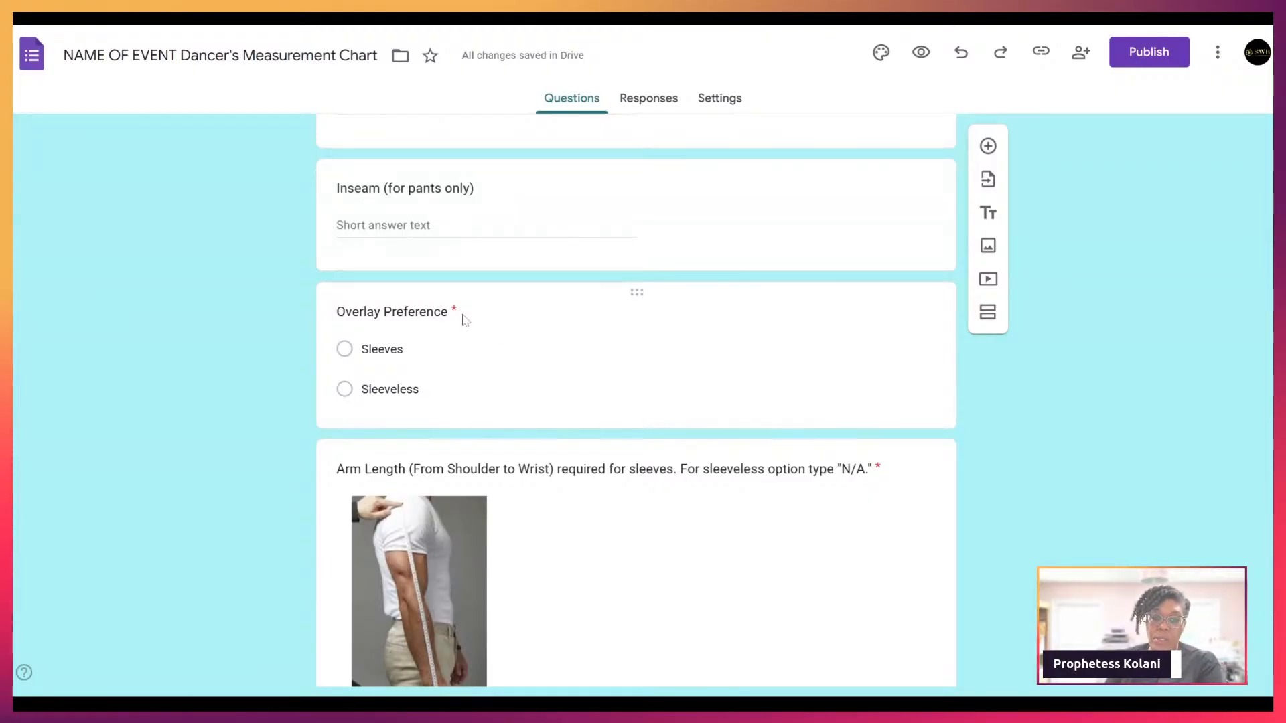
scroll(1011, 493, down, 2)
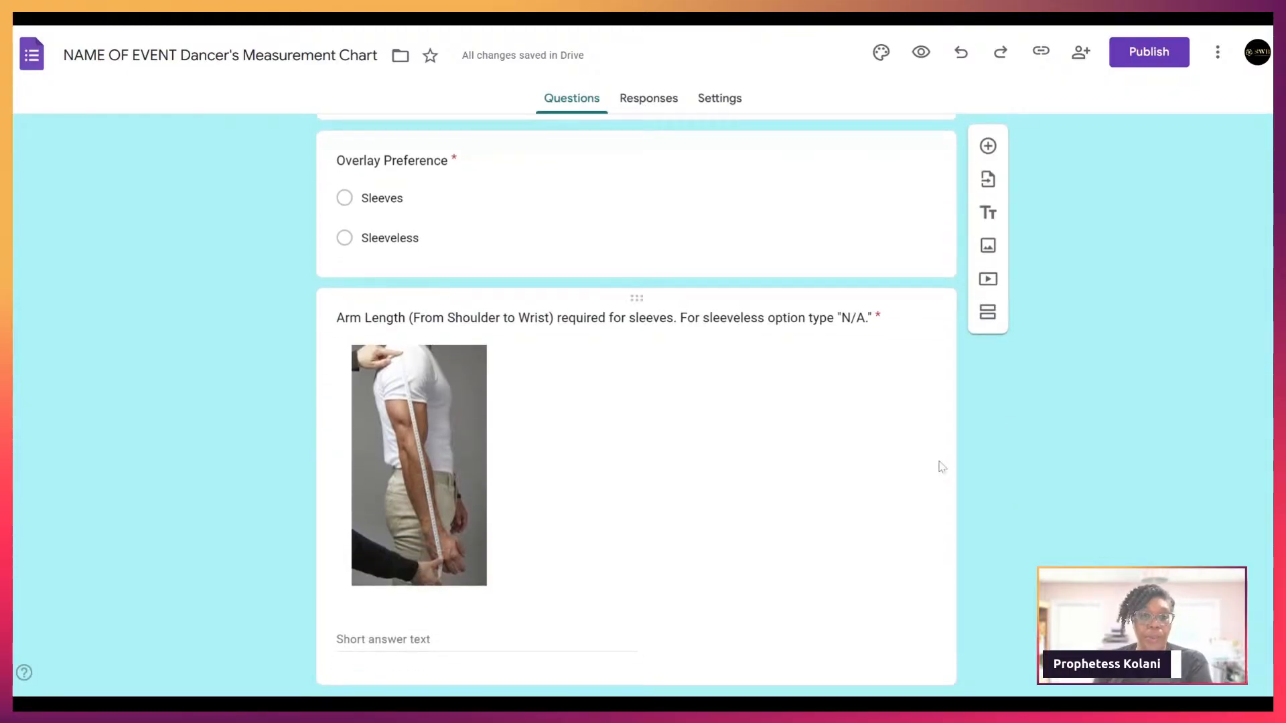
scroll(940, 466, down, 1)
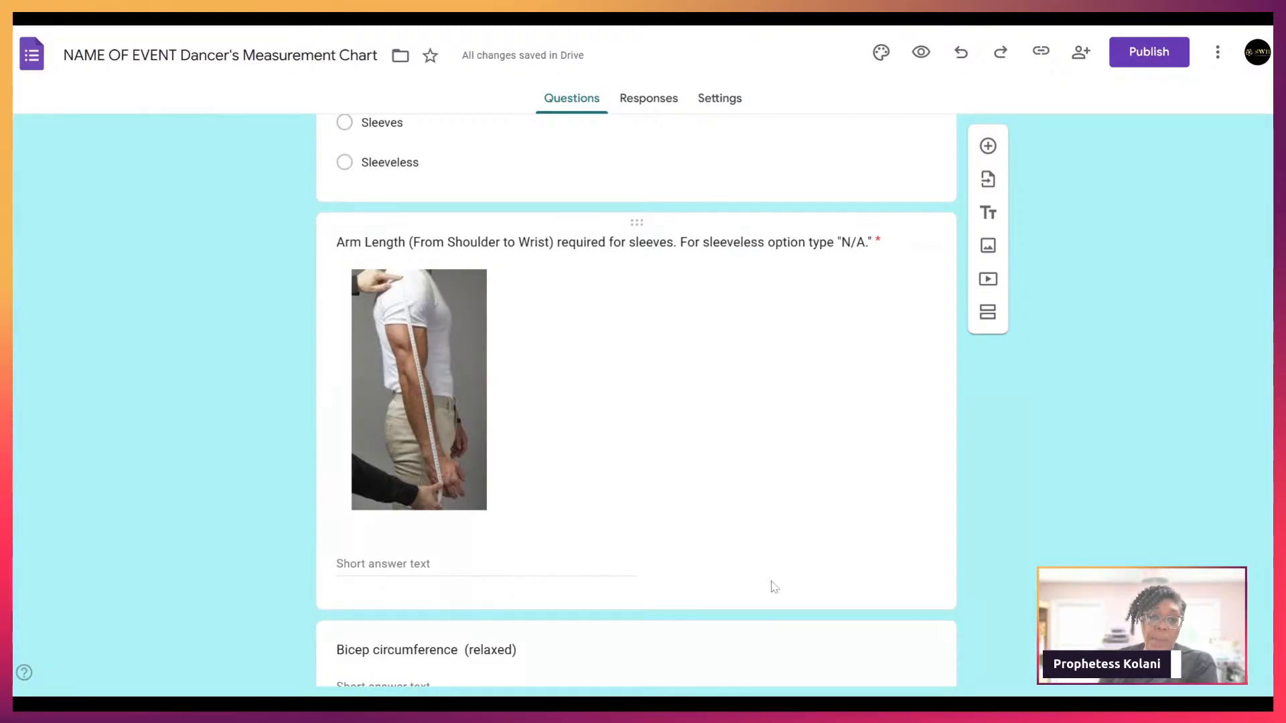
scroll(640, 573, down, 2)
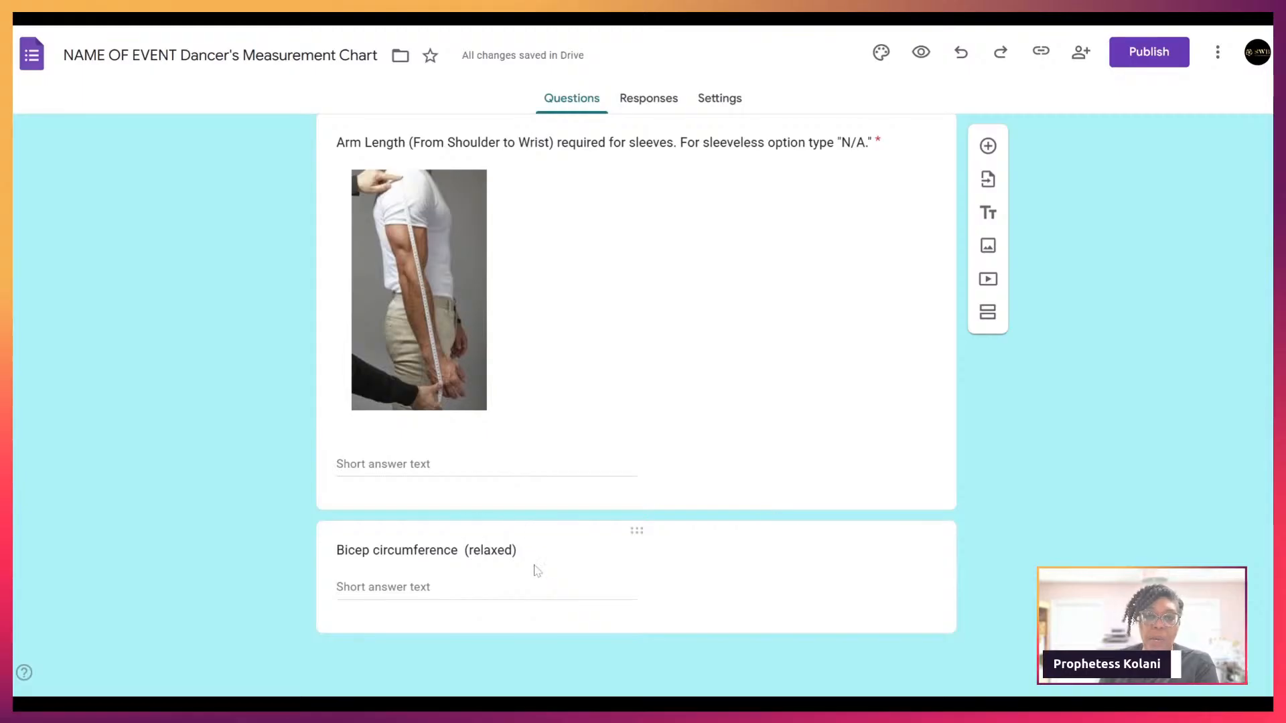
scroll(1209, 472, up, 6)
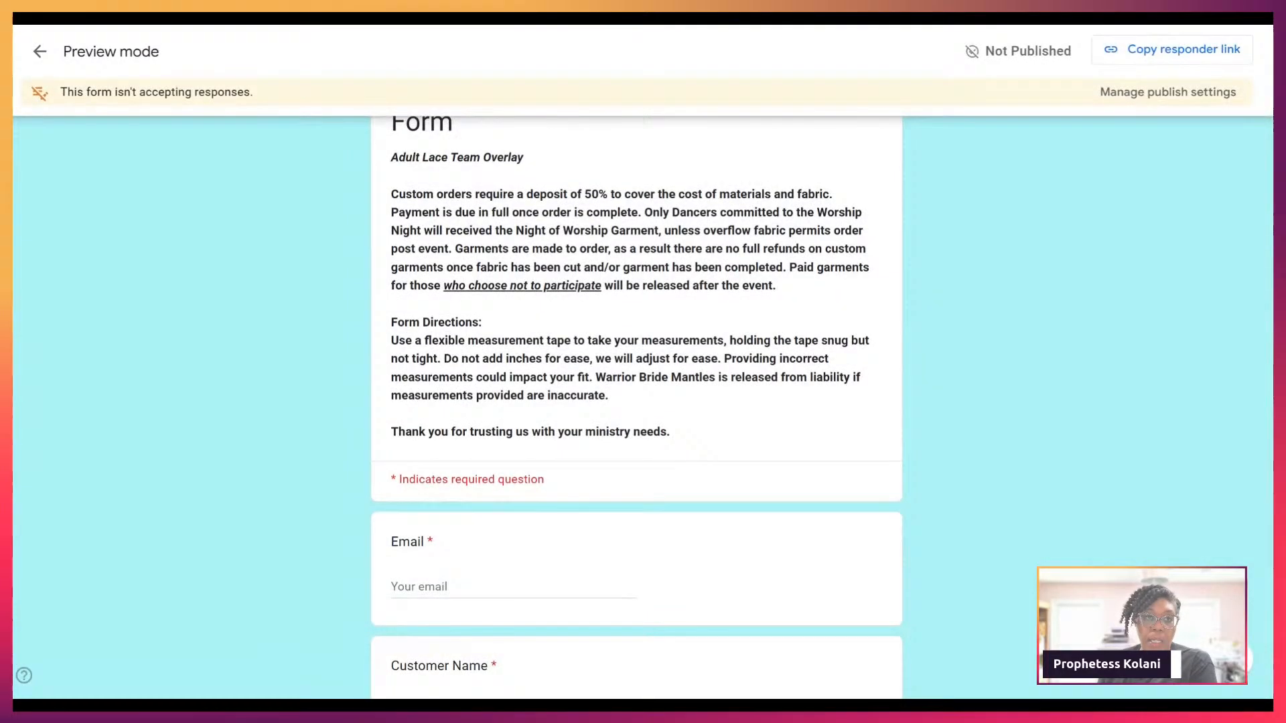
scroll(946, 295, up, 3)
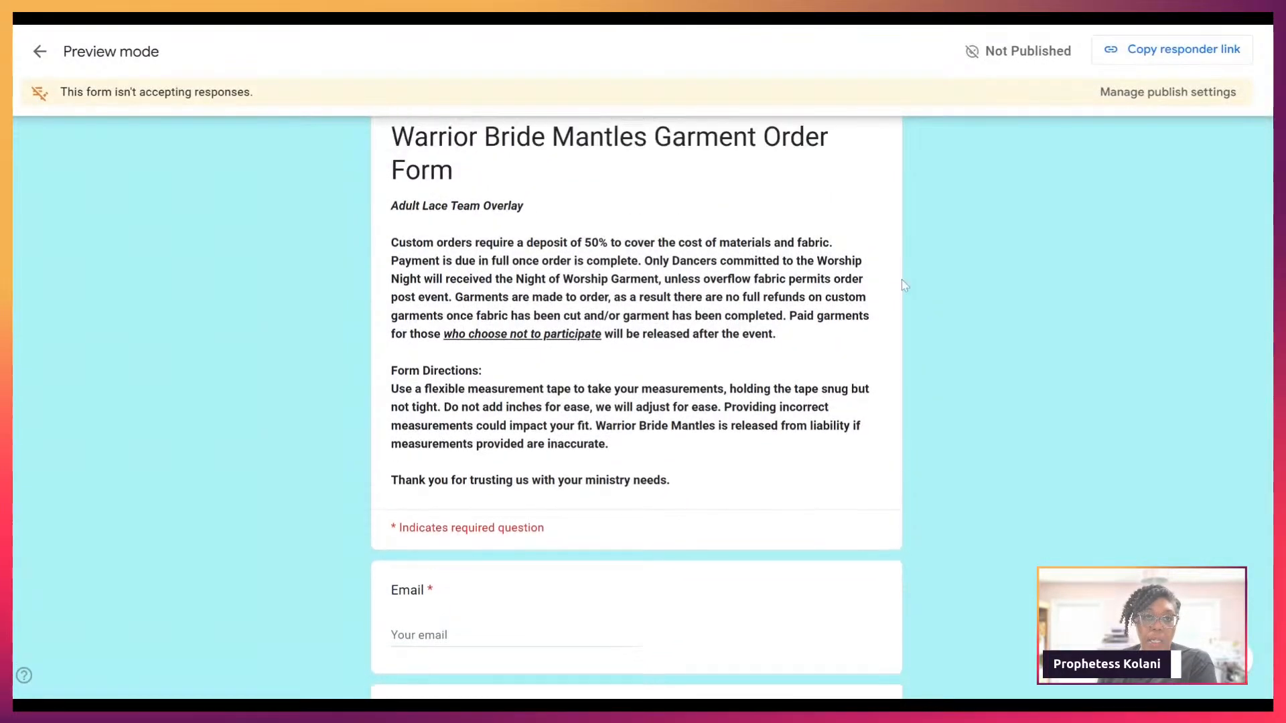
scroll(947, 295, up, 1)
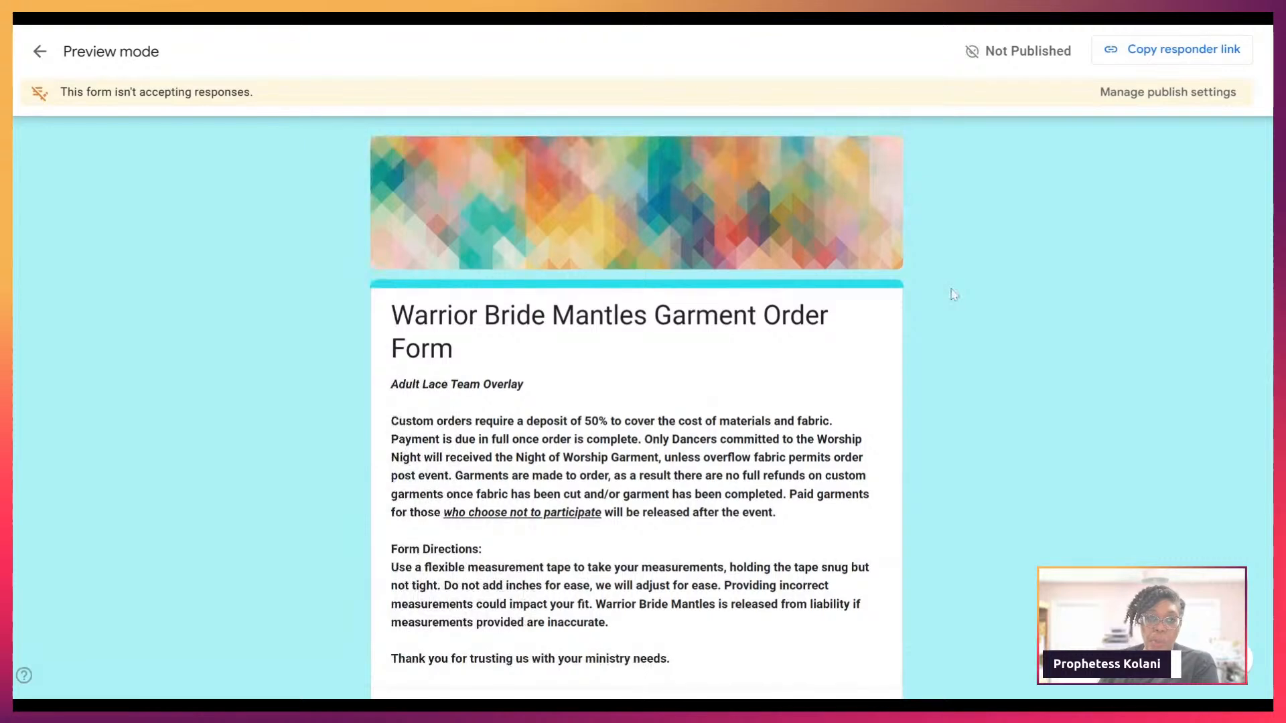
scroll(954, 294, down, 2)
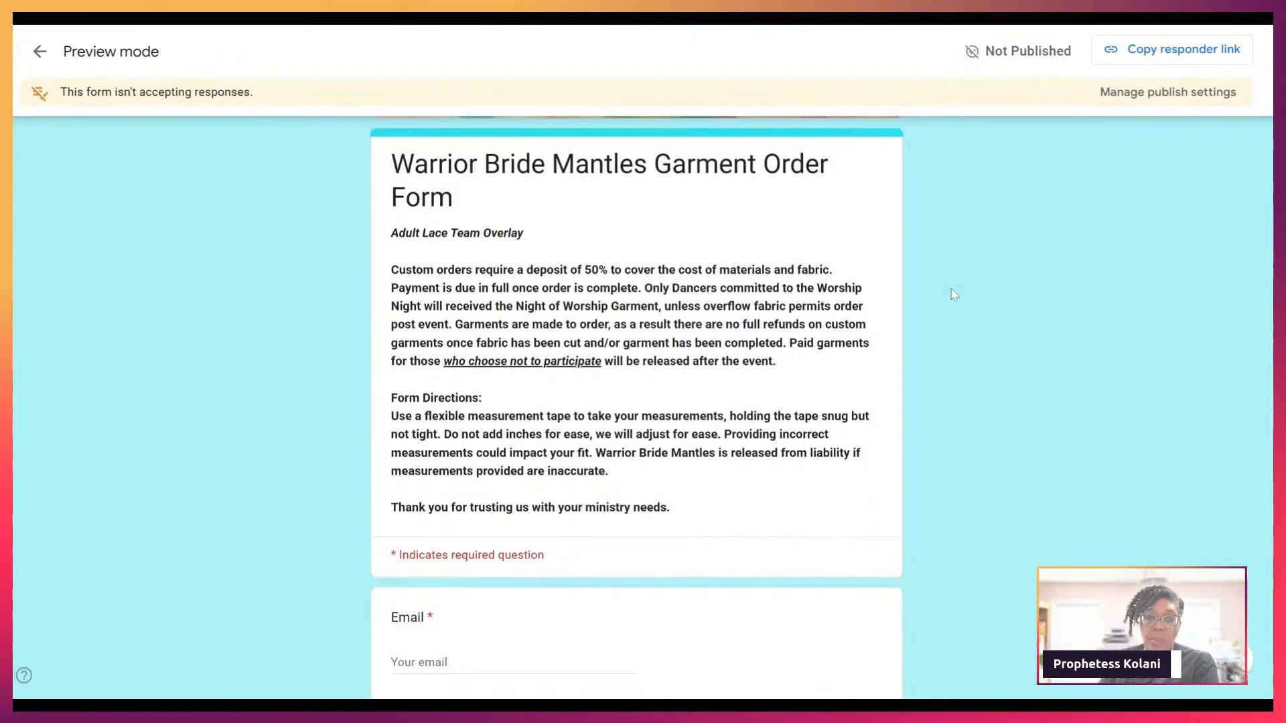
scroll(954, 294, down, 5)
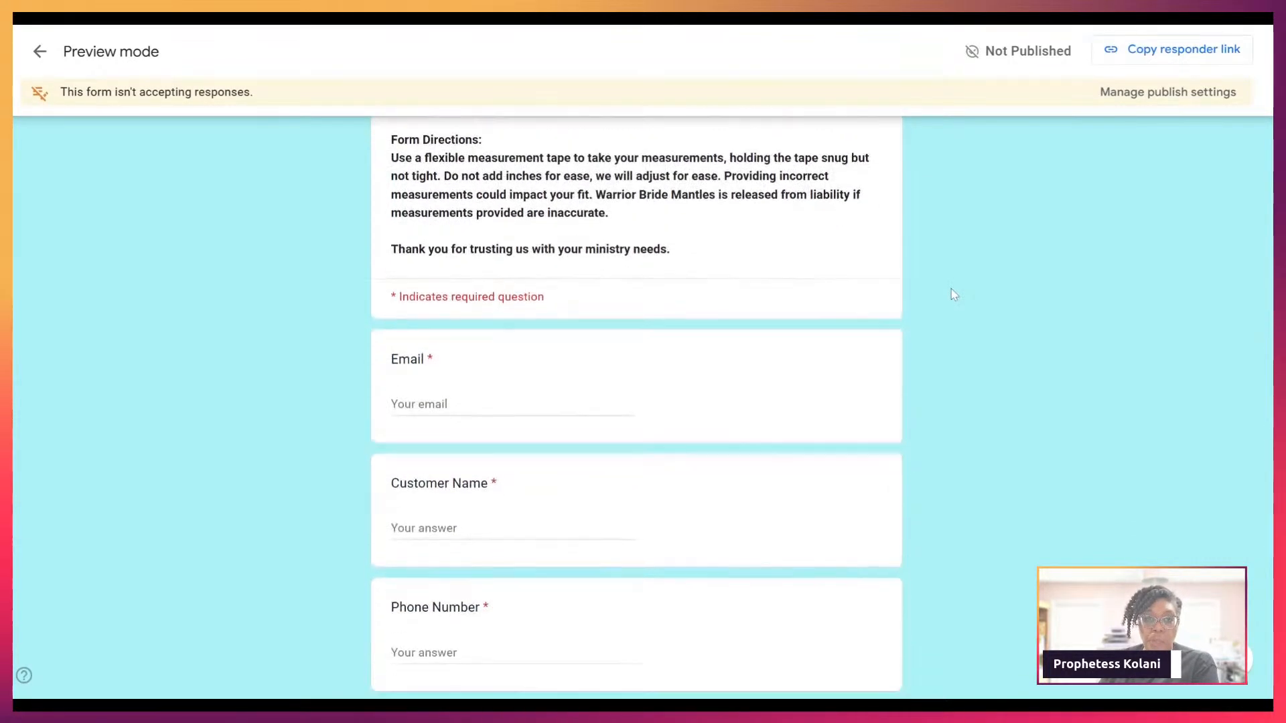
scroll(954, 295, down, 5)
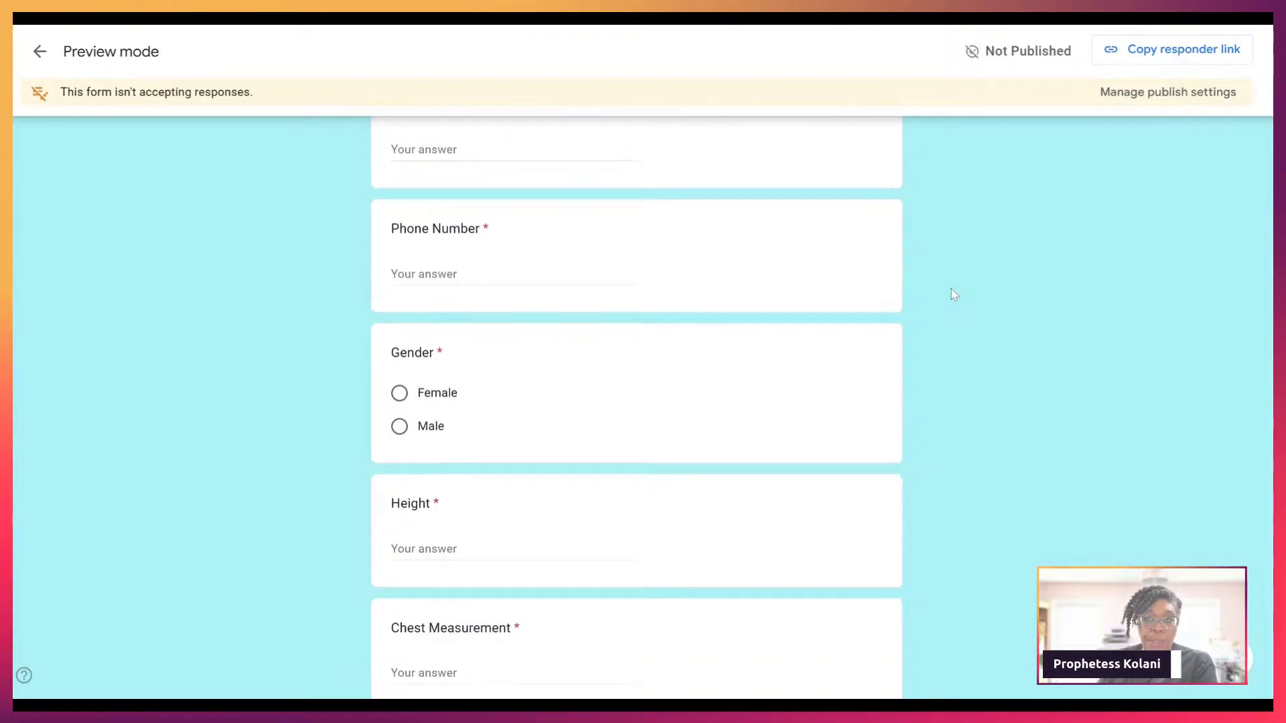
scroll(954, 295, down, 7)
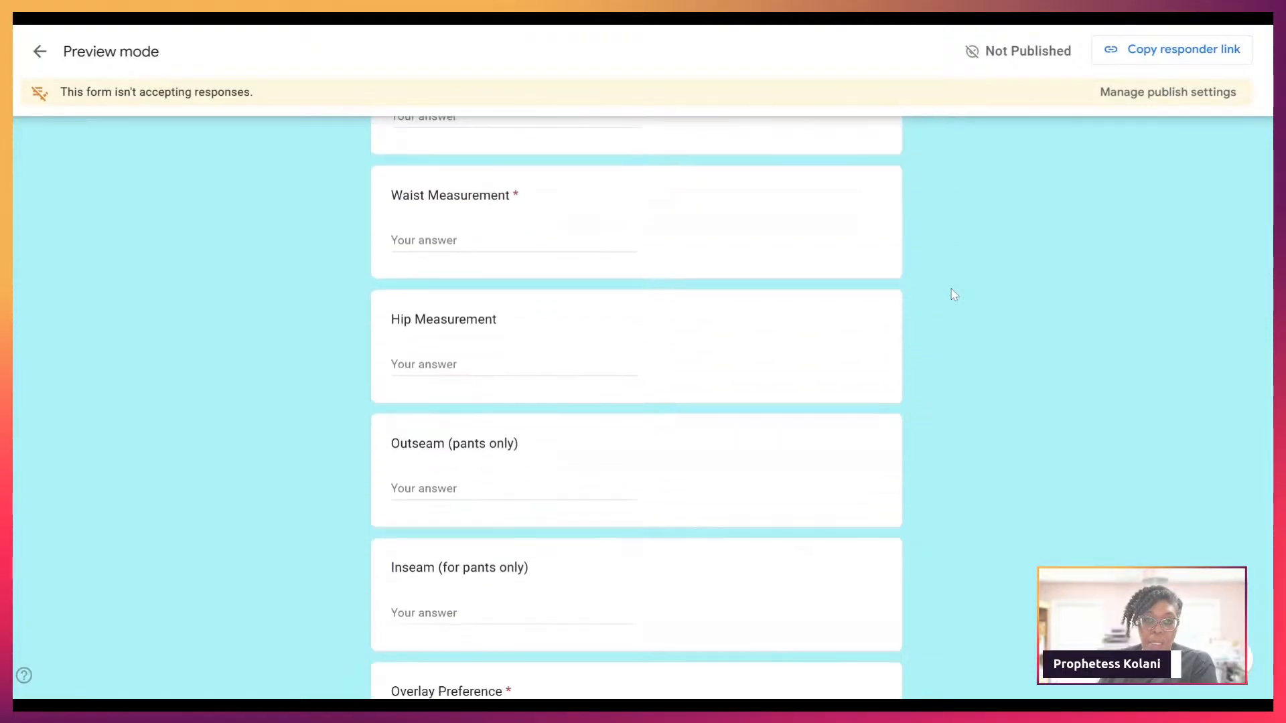
scroll(954, 294, down, 10)
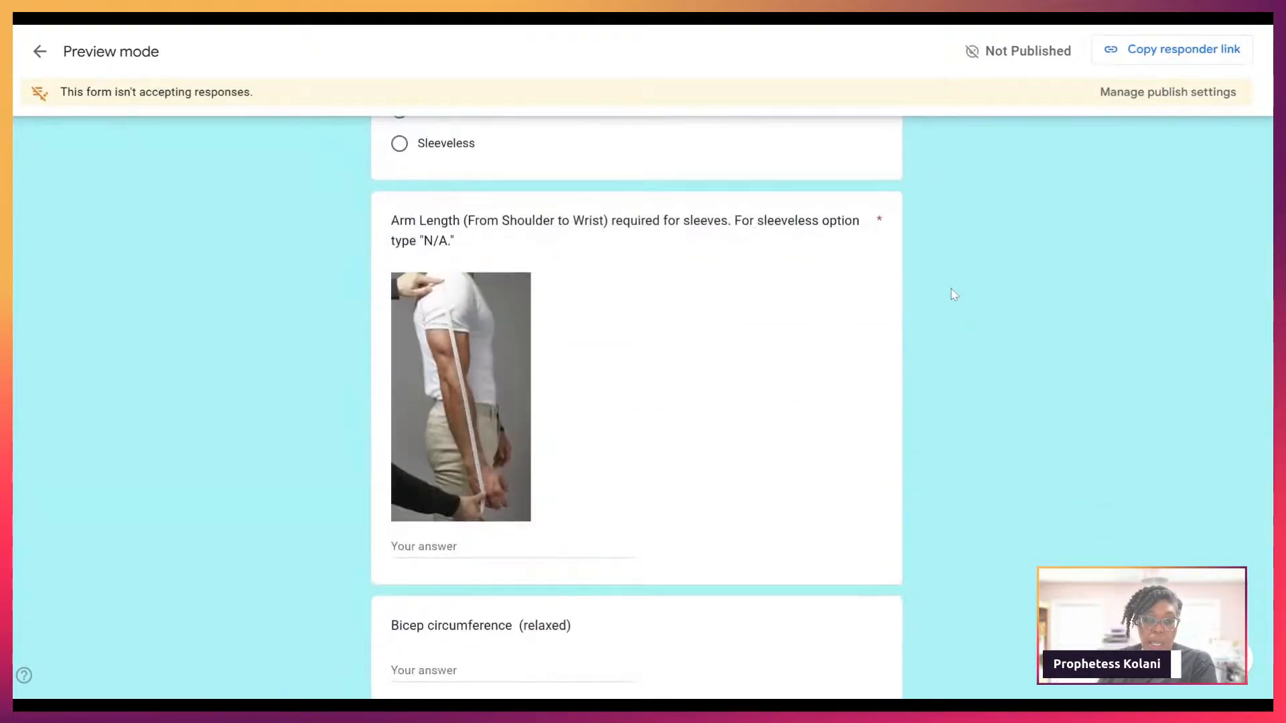
scroll(953, 294, down, 1)
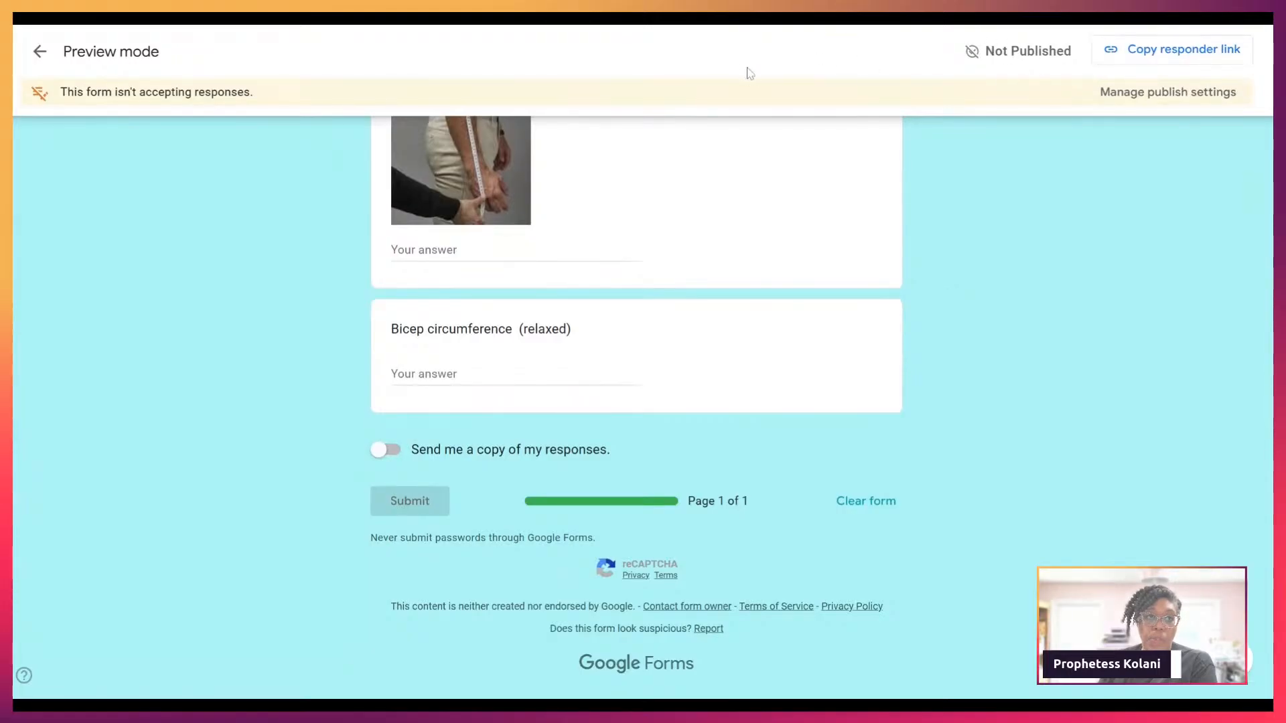
click(48, 55)
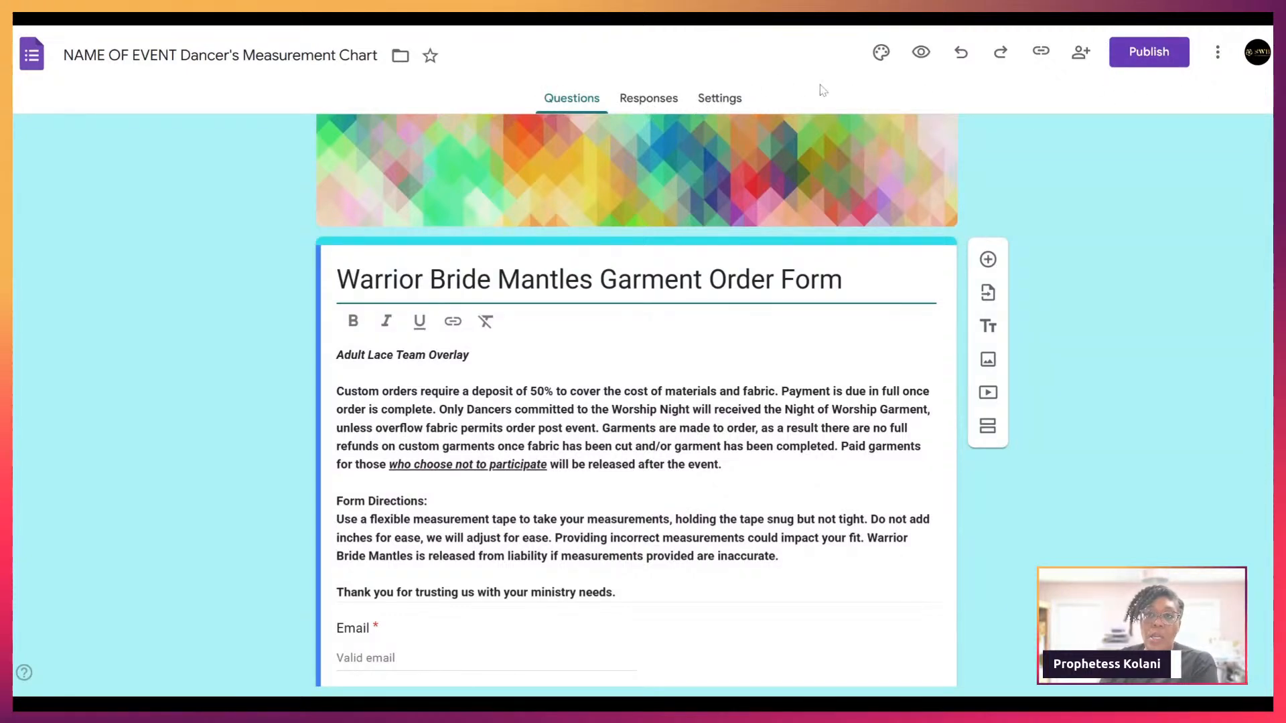
Step: Link the form's responses to a newly created Google Sheets spreadsheet
click(652, 107)
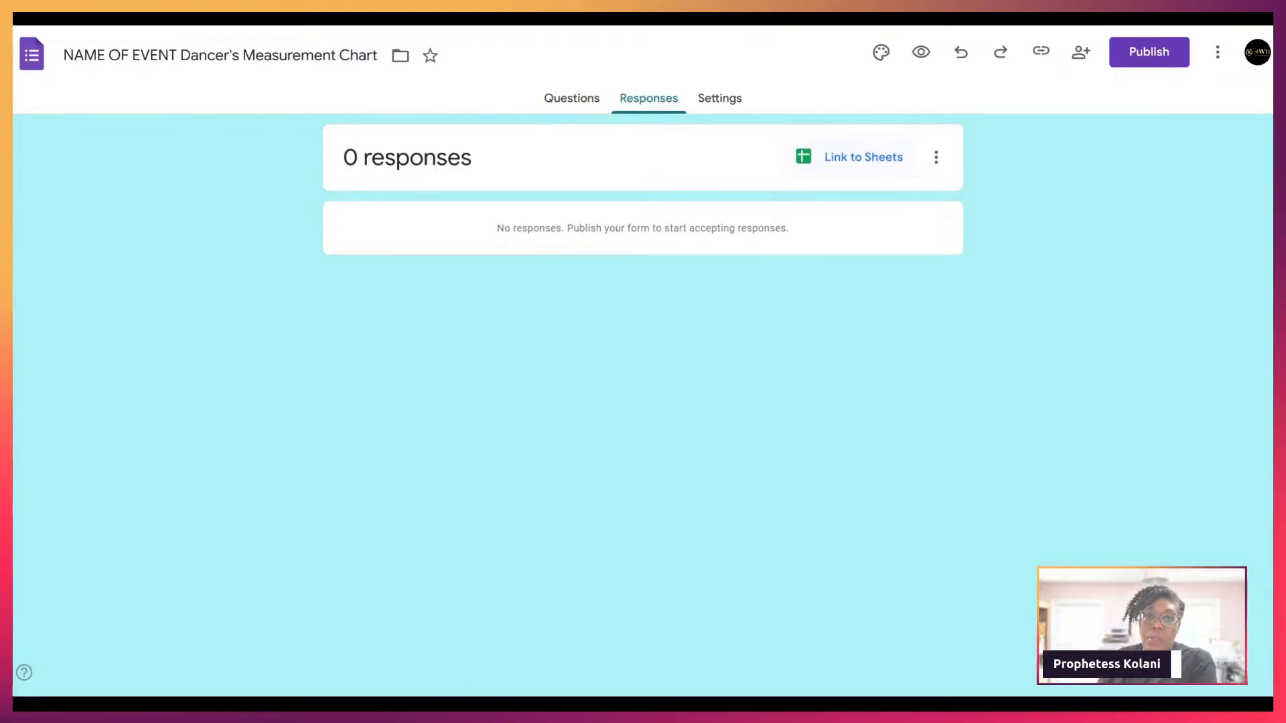
click(858, 161)
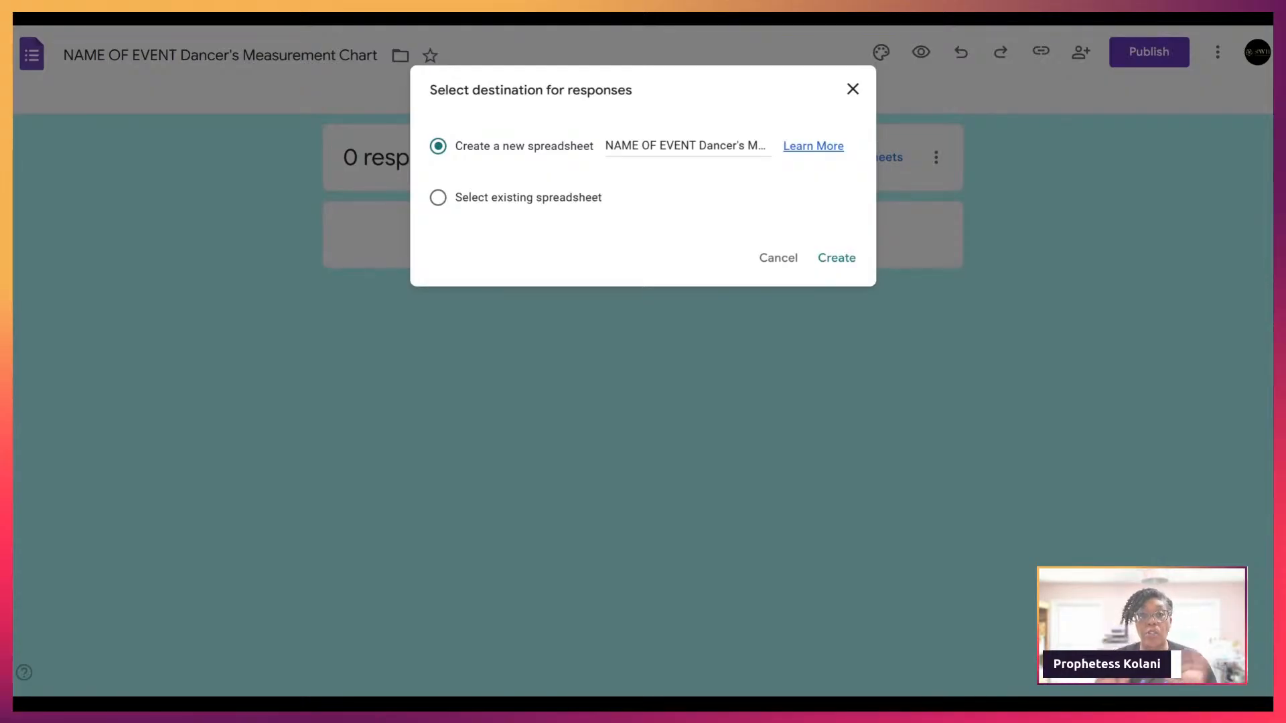
click(836, 259)
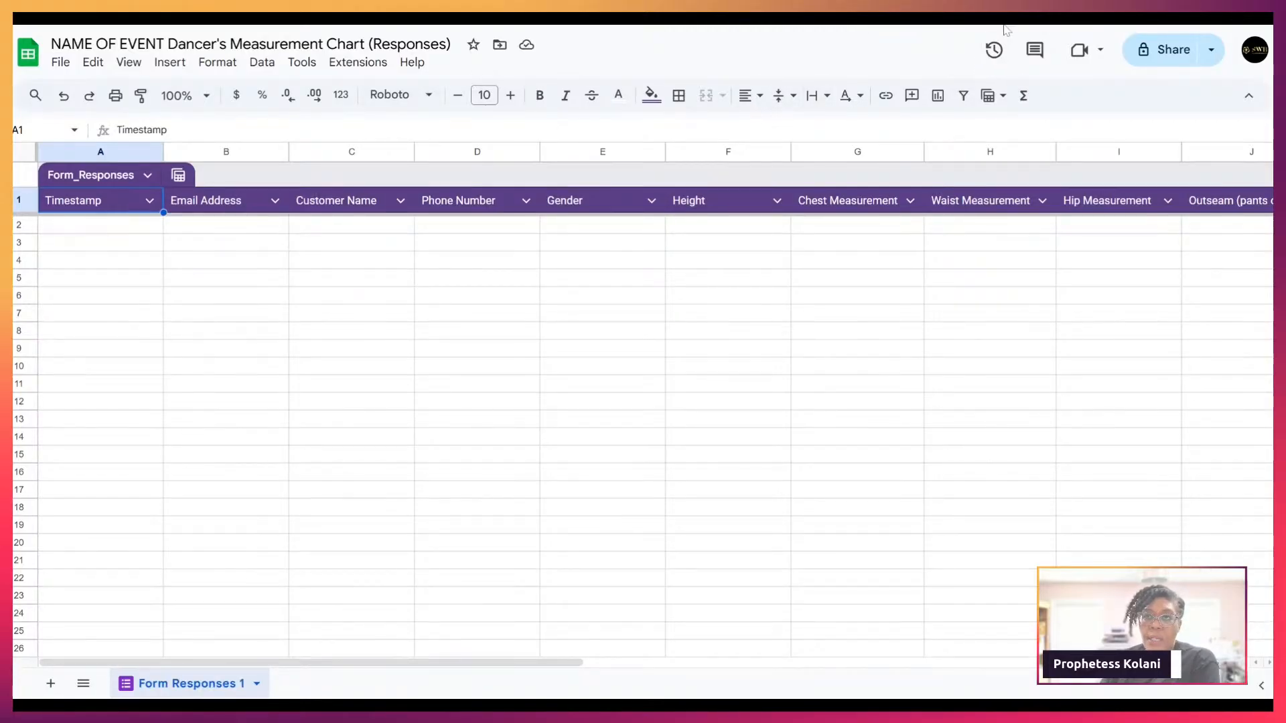
Step: Enter 38 in cell G2 under Chest Measurement
click(842, 233)
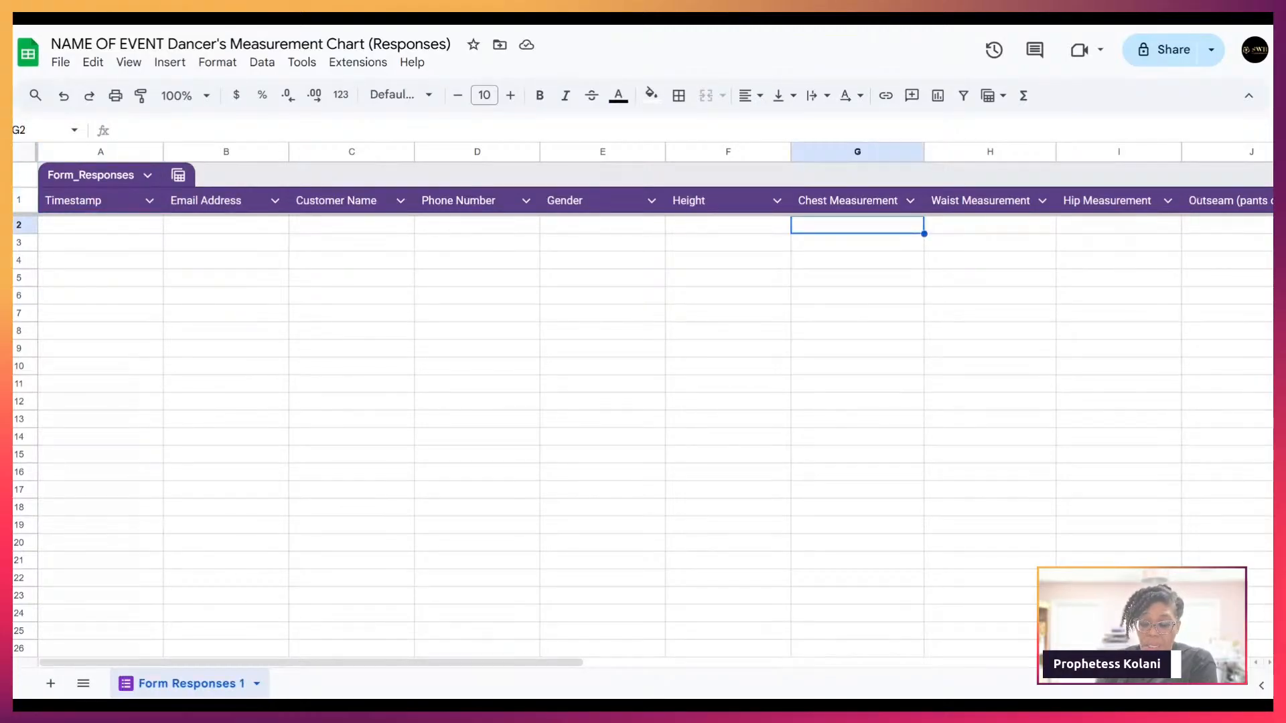
text(38)
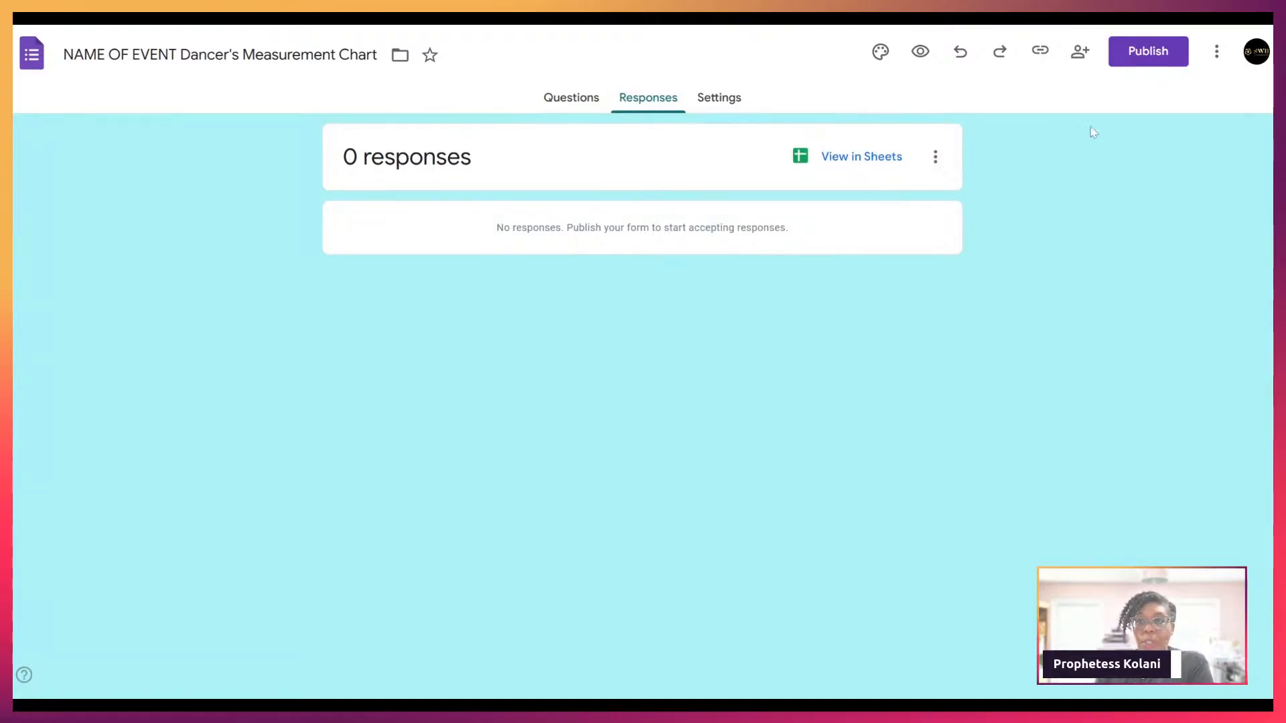
Step: Review the responder settings in the Publish dialog, then back out without publishing
click(1159, 54)
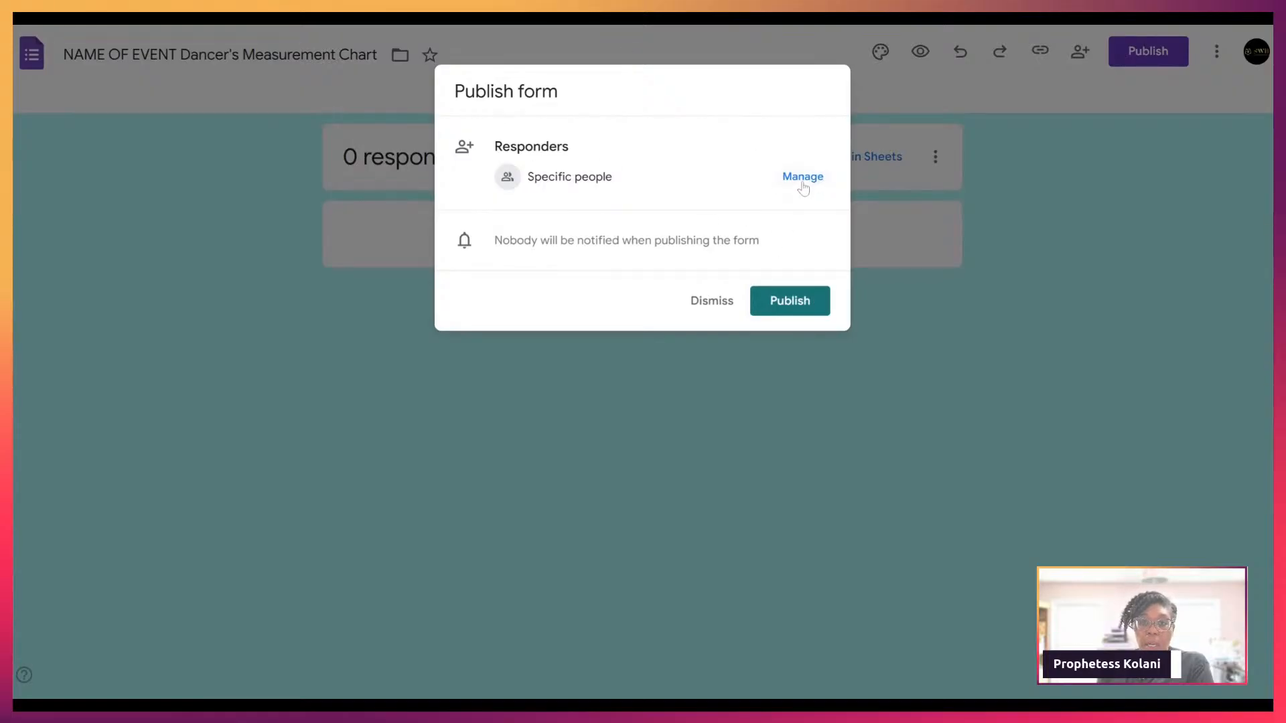
click(802, 179)
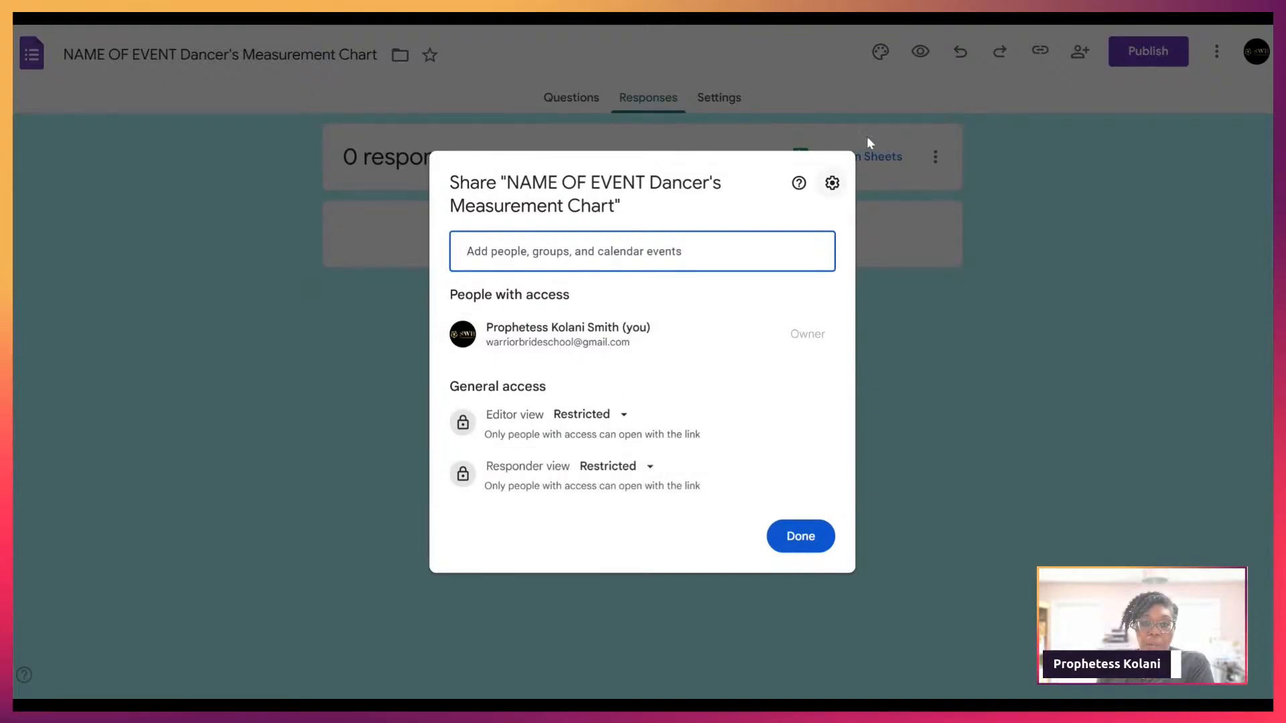
click(810, 538)
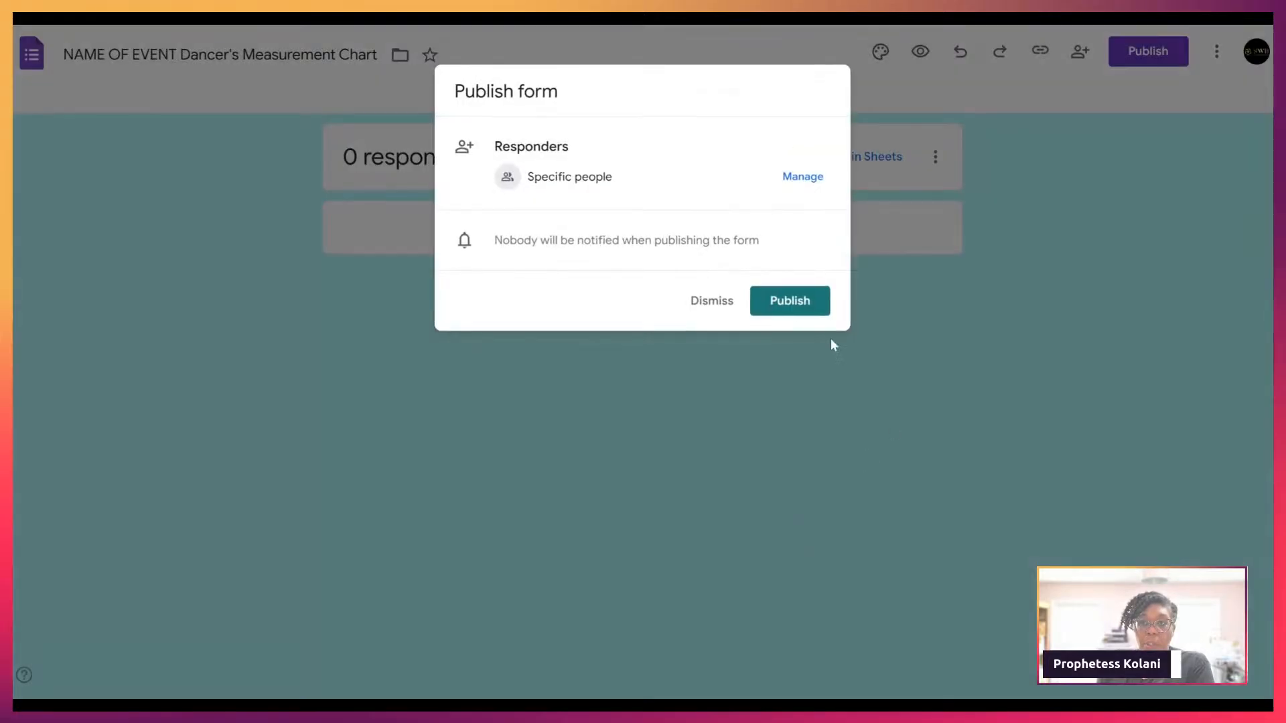
click(717, 303)
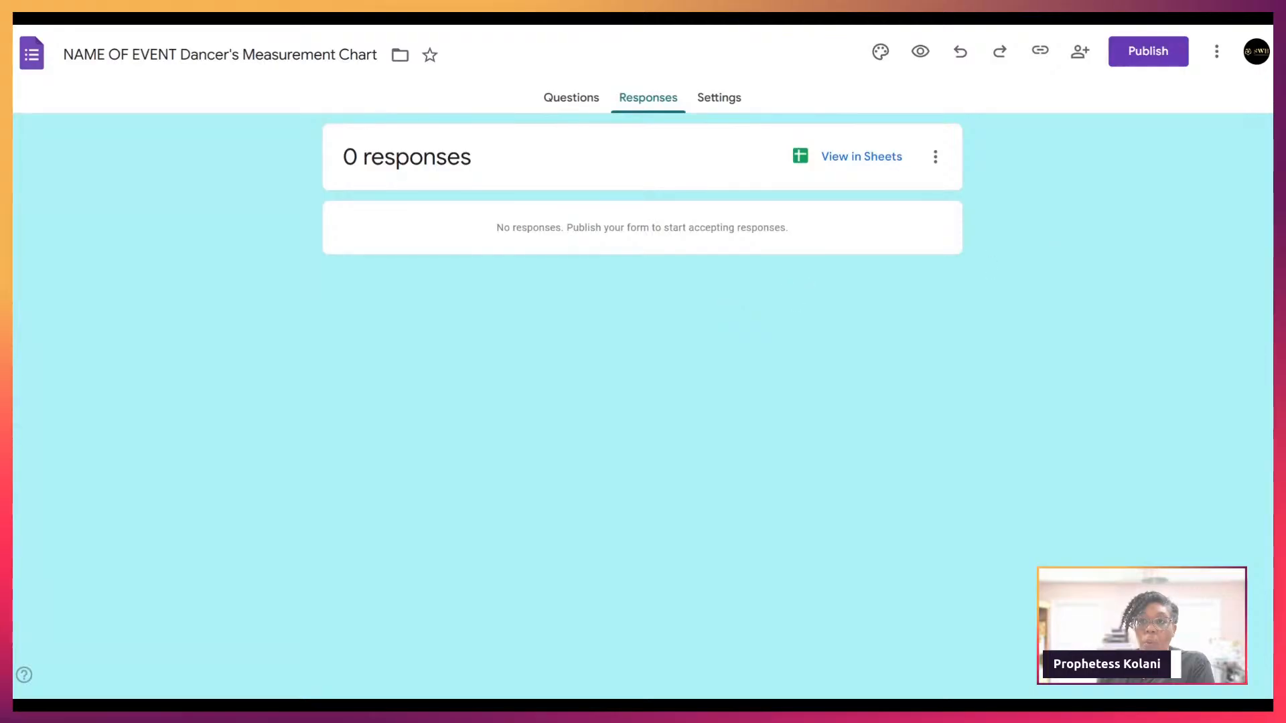
Step: Publish the form, dismiss the response management tip, and bring up Published options
click(1142, 55)
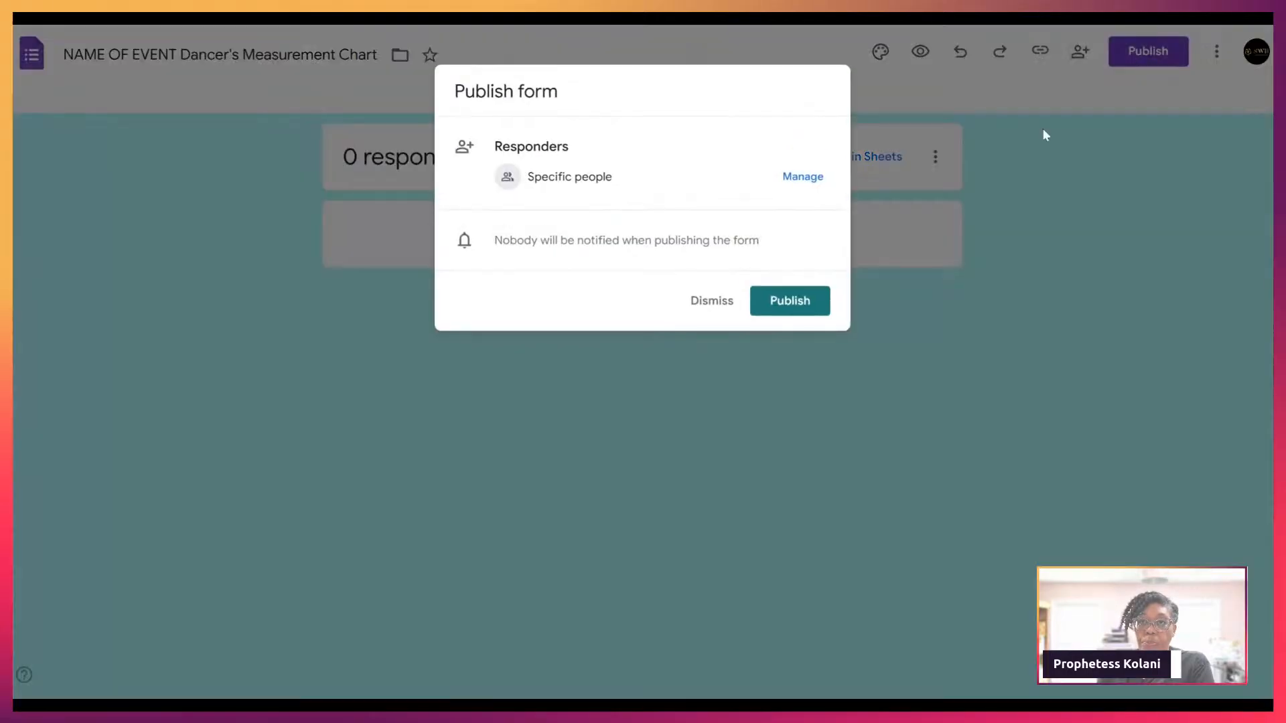
click(794, 299)
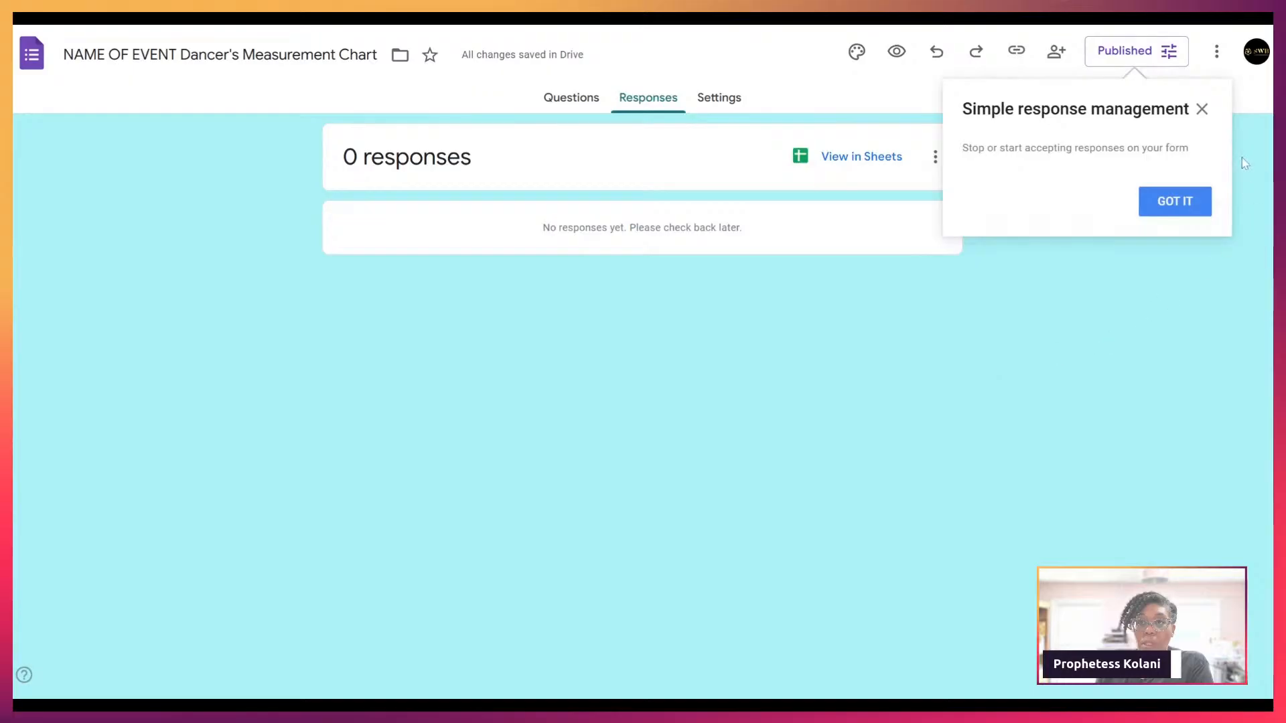
click(1177, 202)
click(1172, 54)
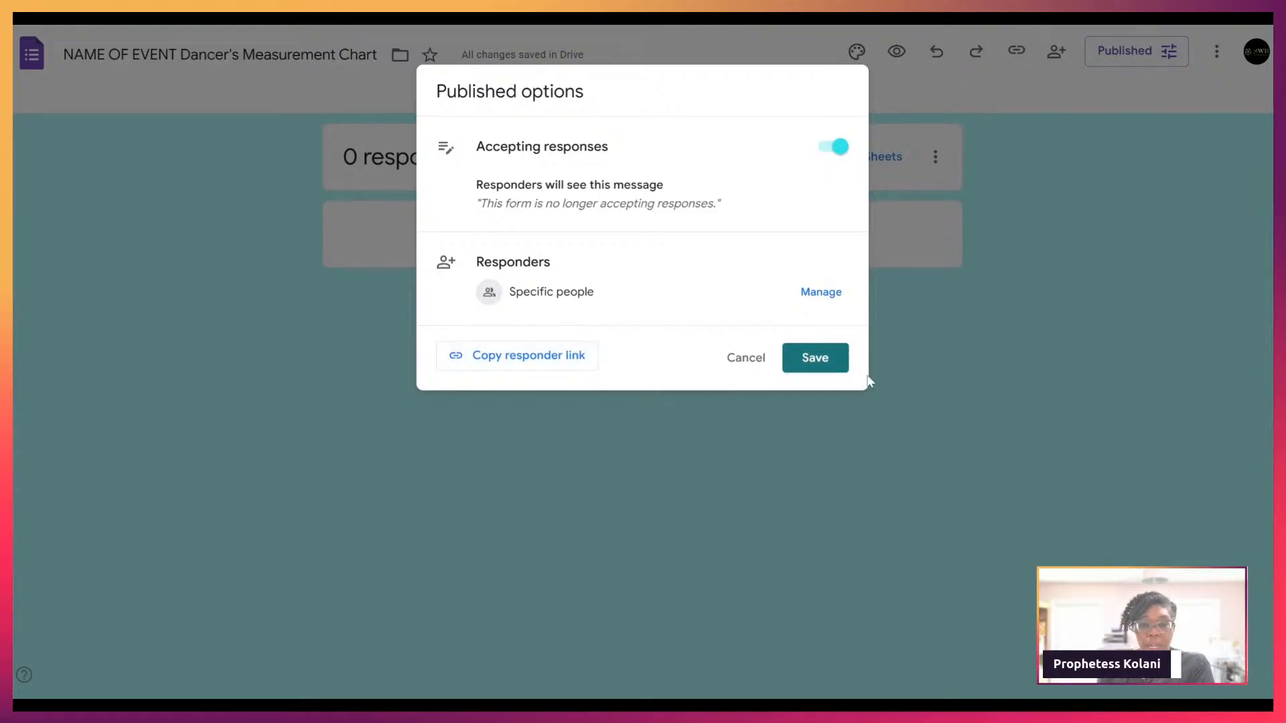
Step: Copy the shortened responder link and save the Published options
click(833, 371)
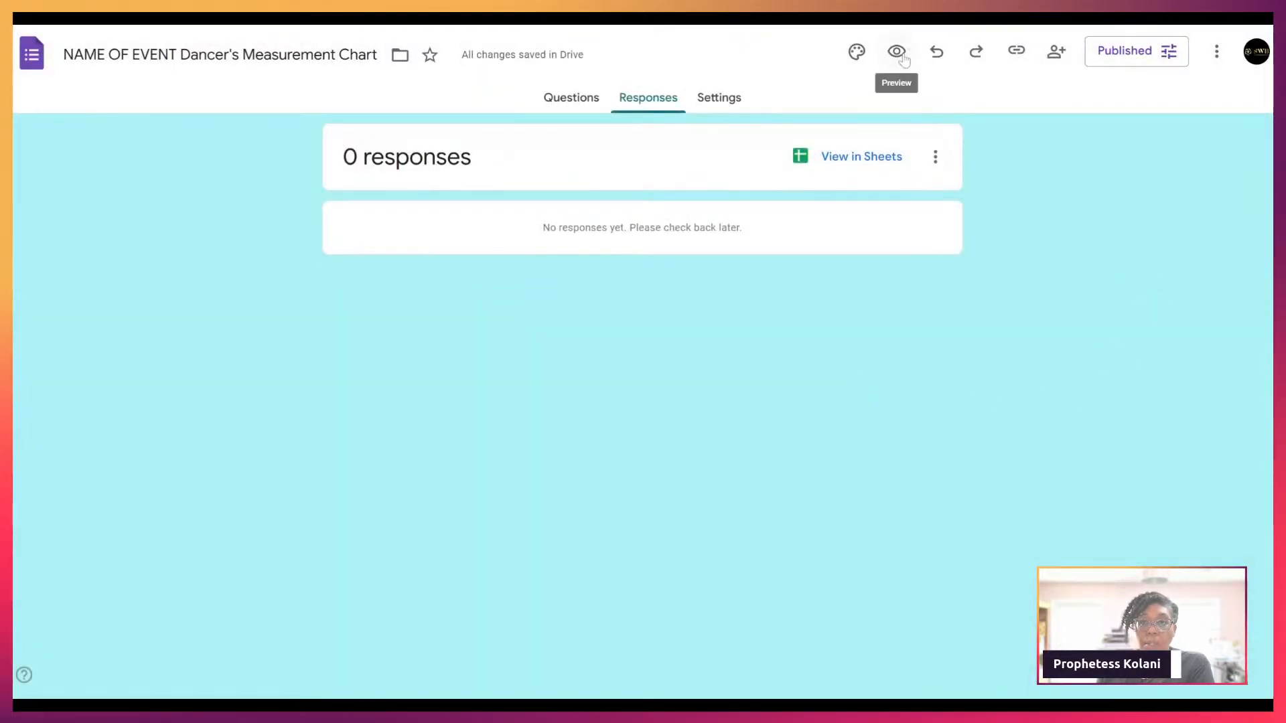
click(1128, 61)
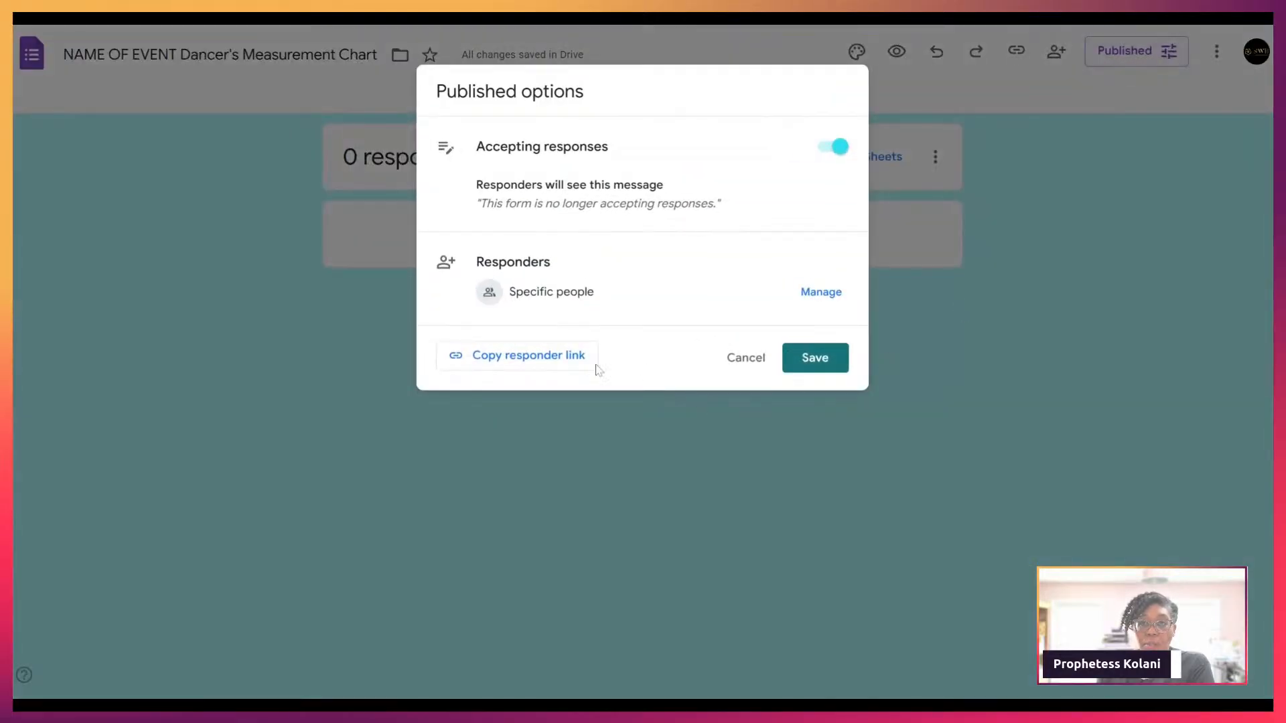
click(537, 364)
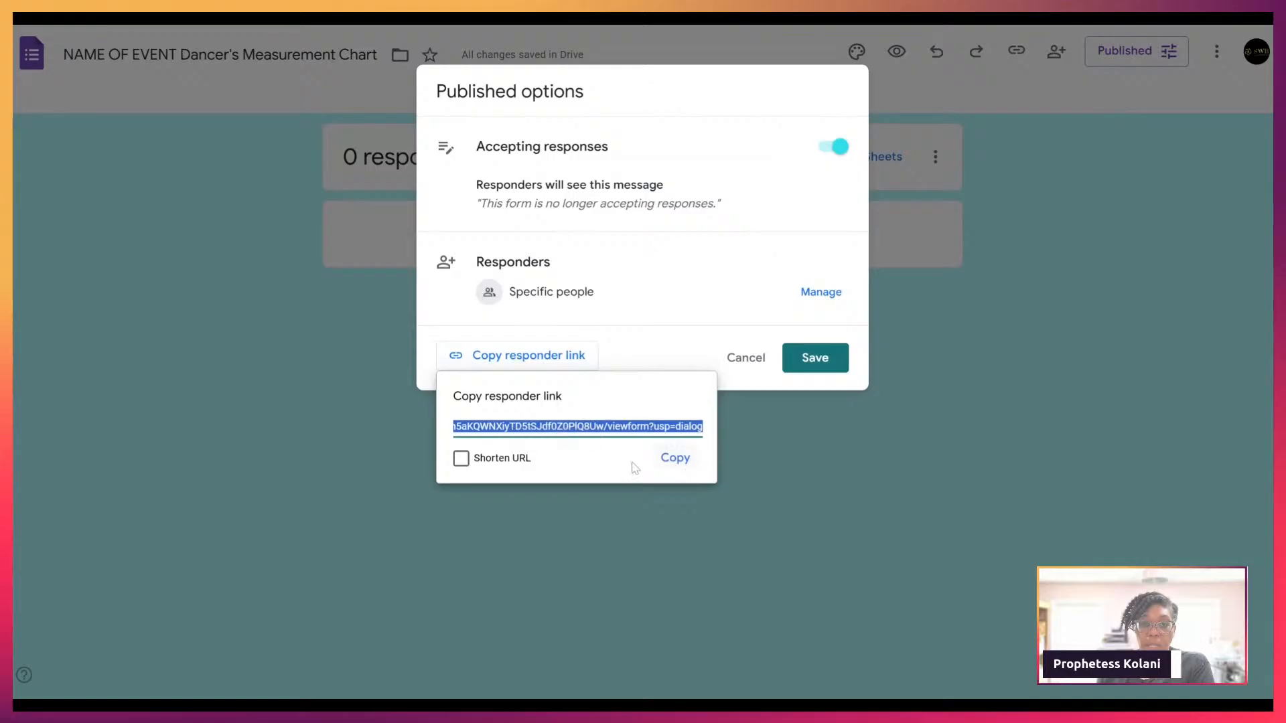
click(461, 458)
click(685, 460)
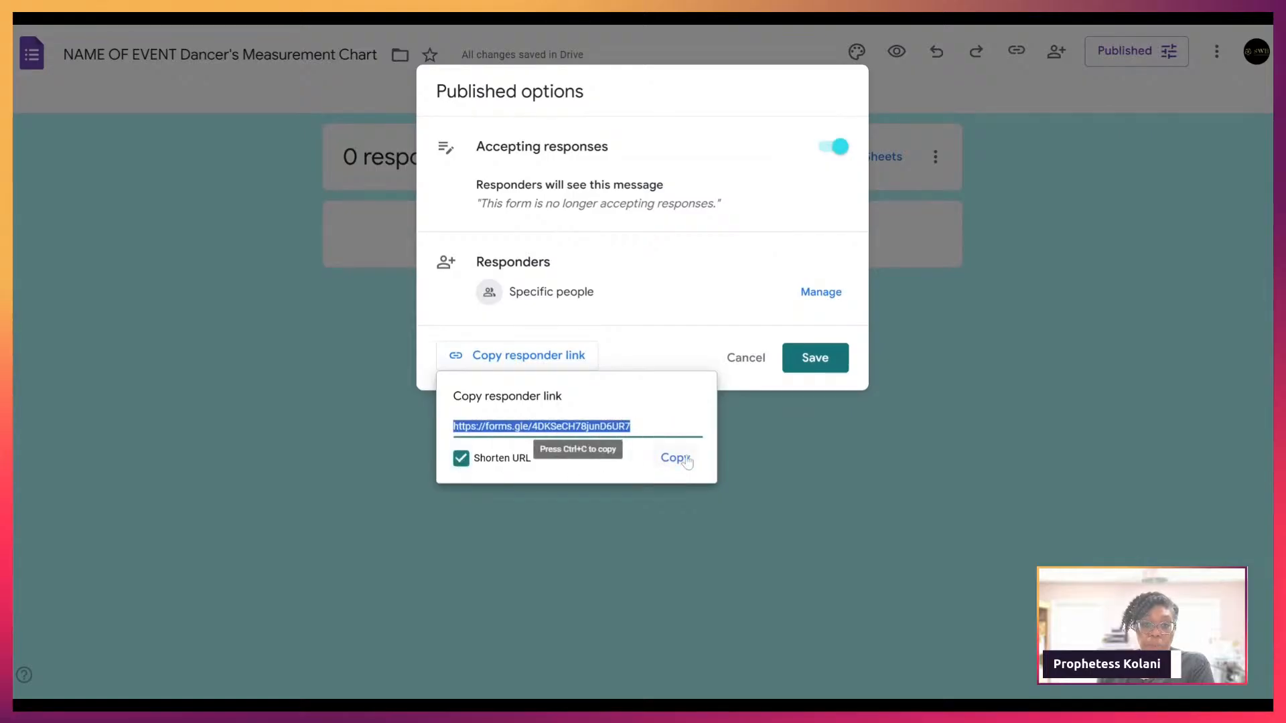
click(684, 460)
click(824, 365)
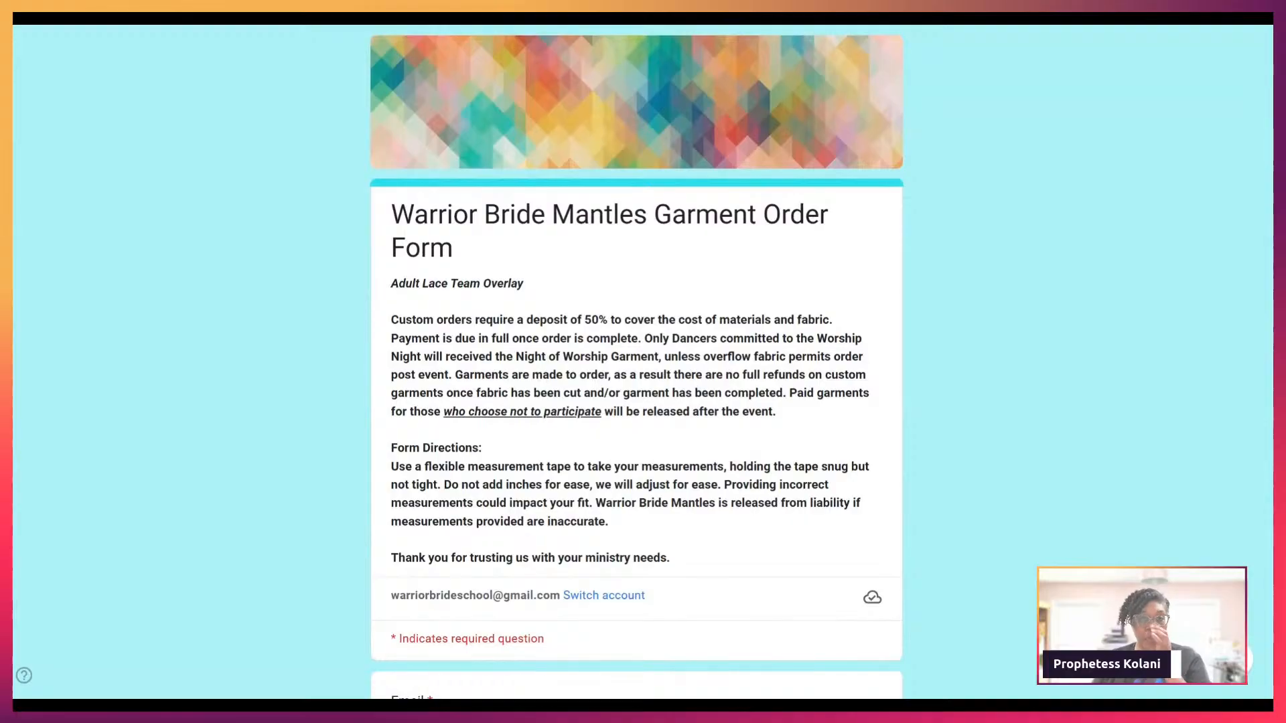
Step: Enter 'Test' for Email and Customer Name, and fill in a test phone number
scroll(522, 352, down, 5)
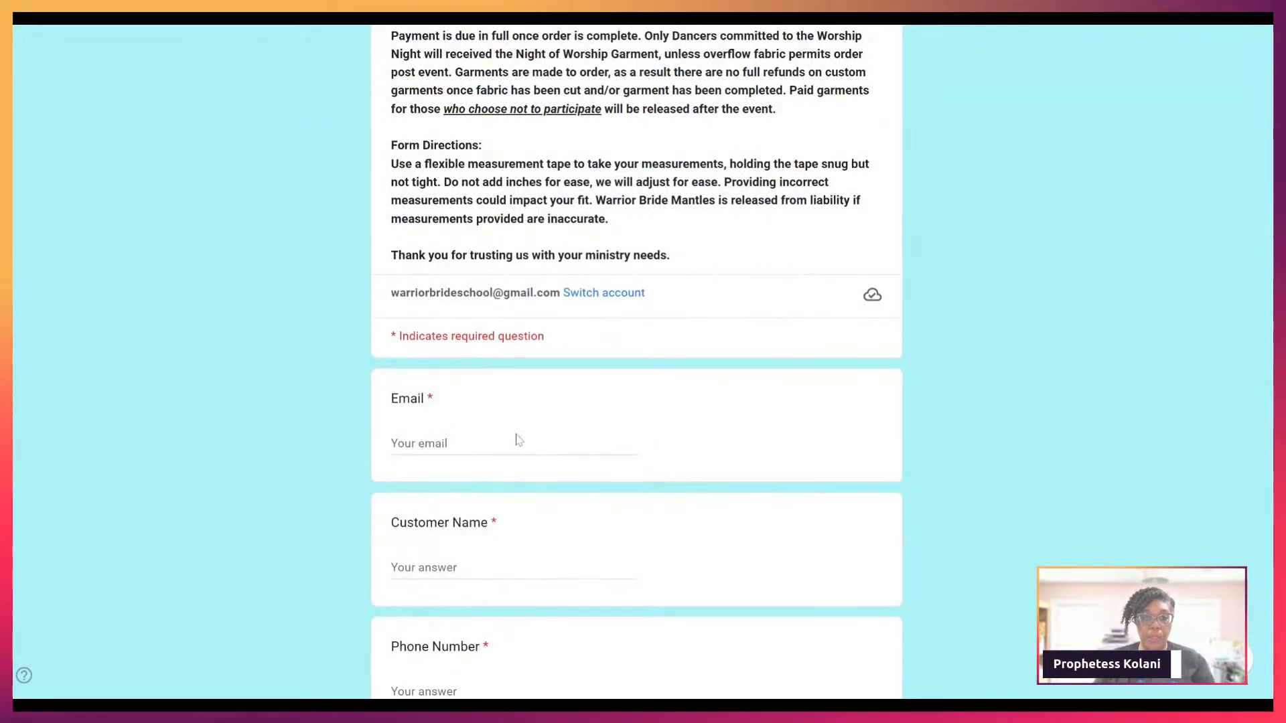
click(507, 444)
text(Test)
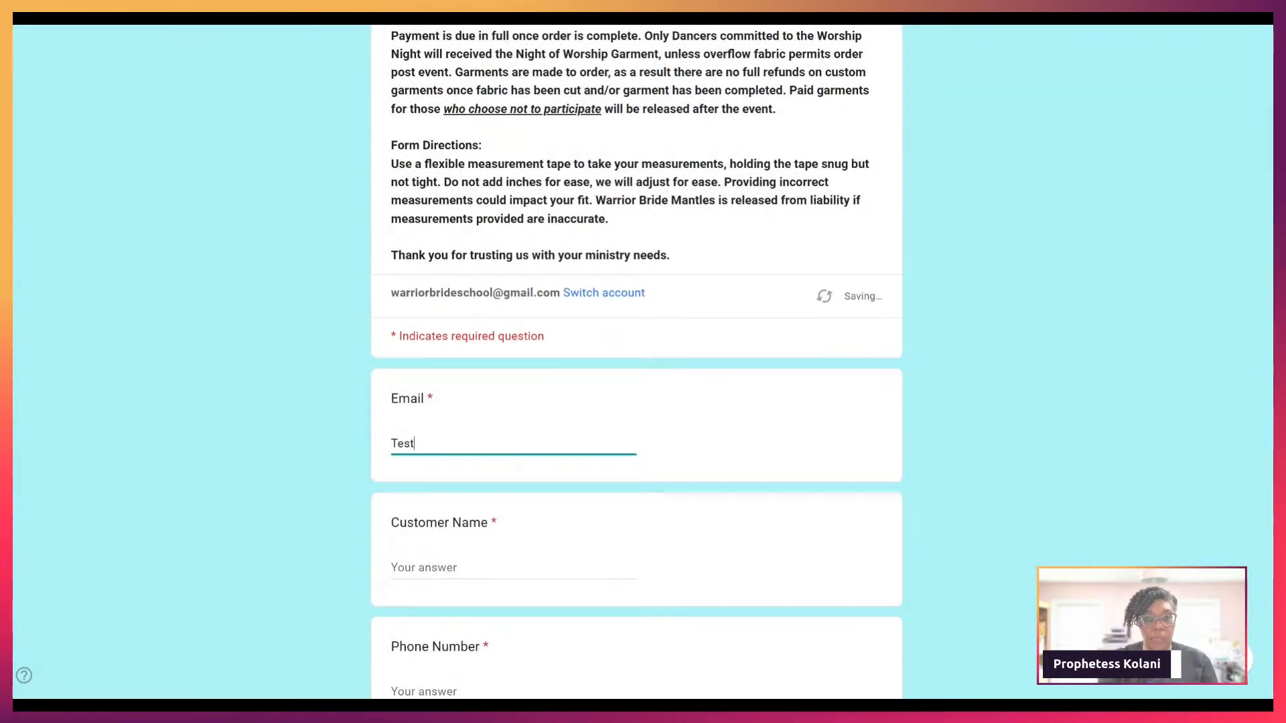
scroll(459, 436, down, 3)
click(453, 420)
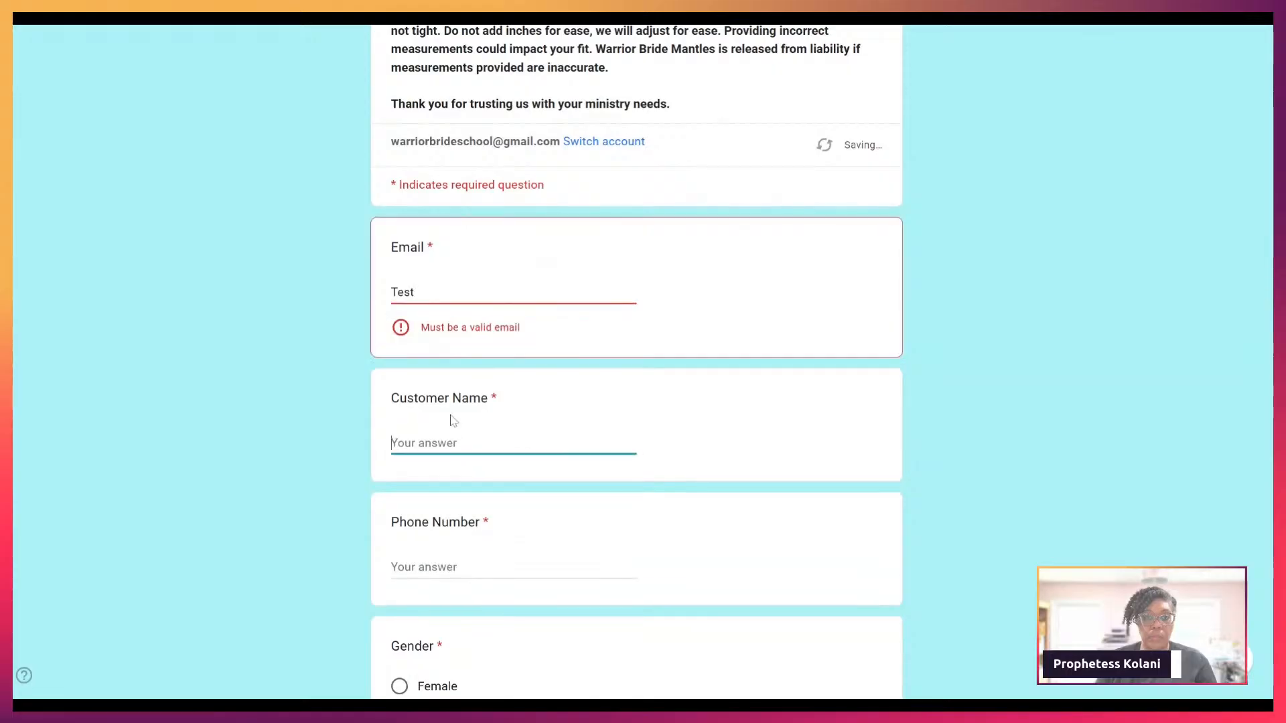
text(Test)
click(469, 564)
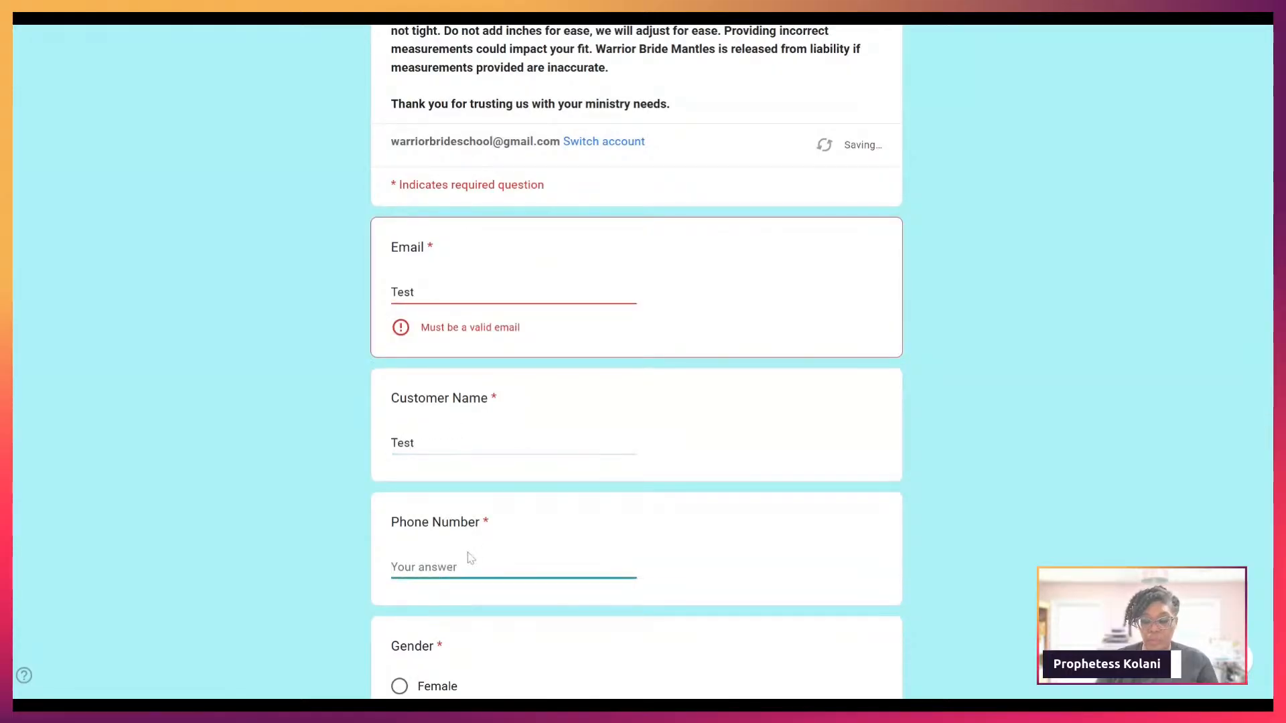
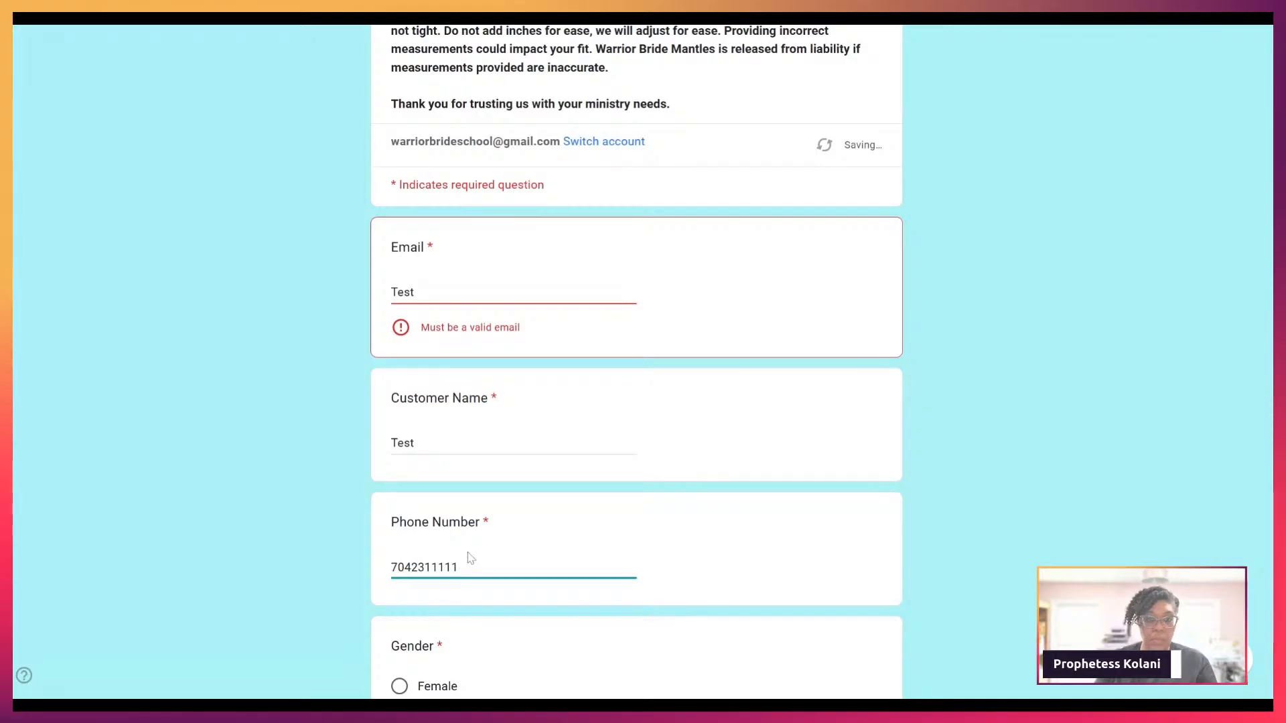
Step: Answer Female for Gender, with height 6, chest 28 and waist 26
scroll(456, 570, down, 2)
click(400, 534)
scroll(423, 567, down, 2)
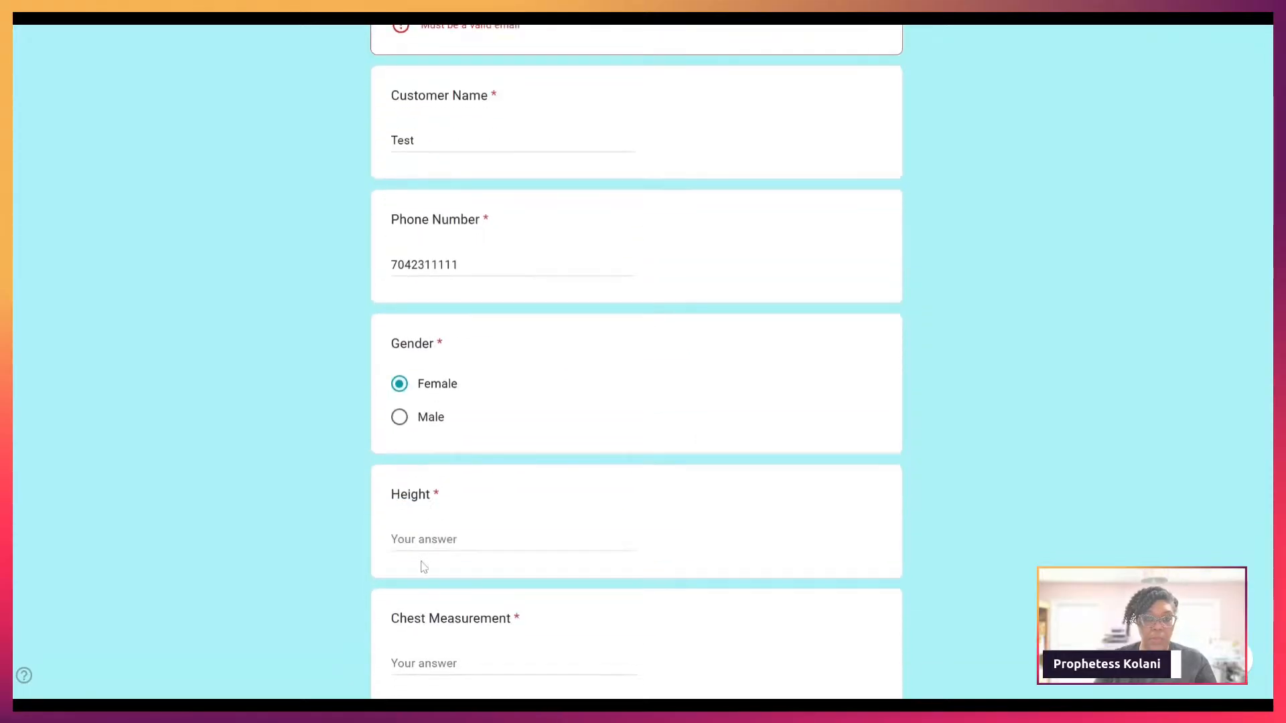
click(423, 540)
text(6)
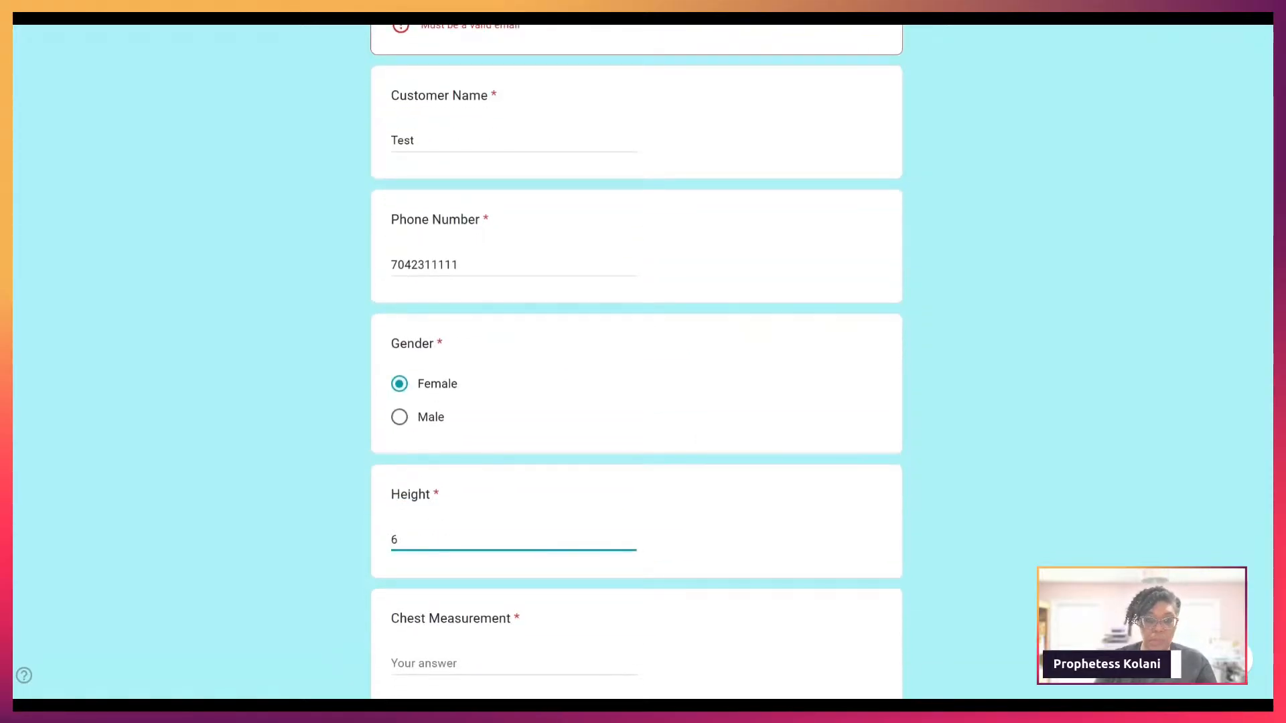
scroll(423, 532, down, 2)
click(422, 509)
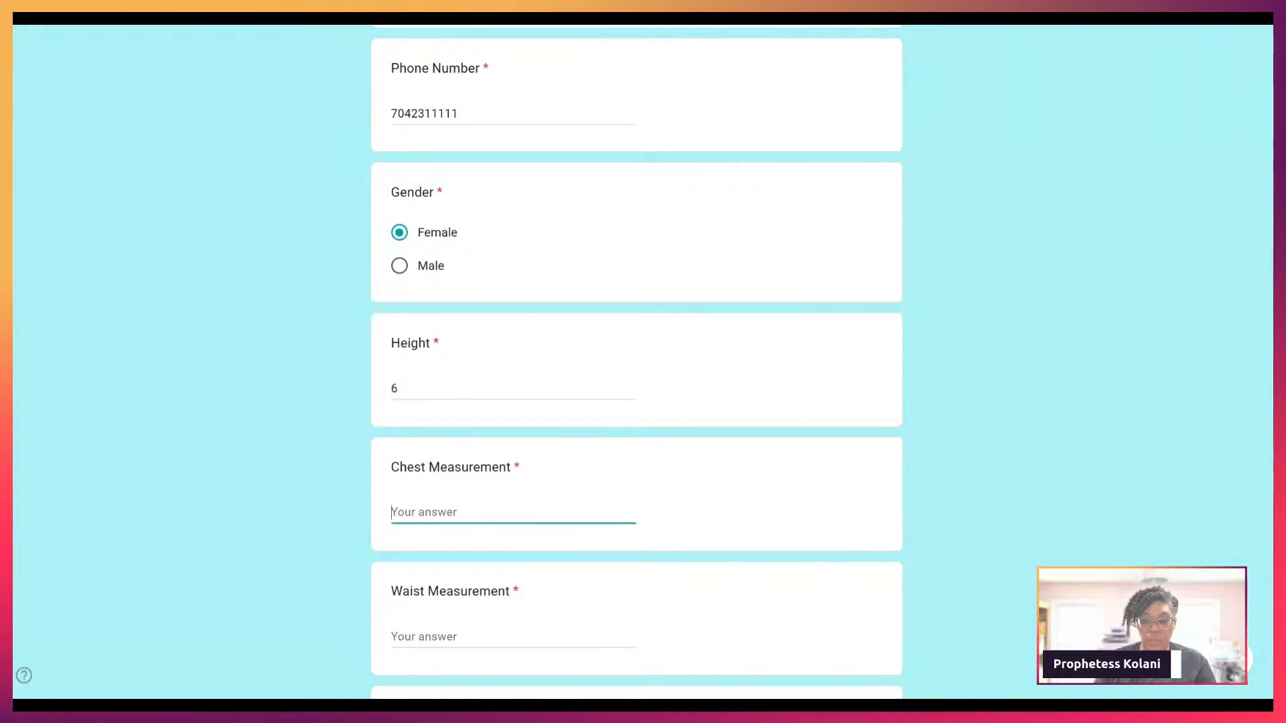
text(28)
scroll(637, 361, down, 3)
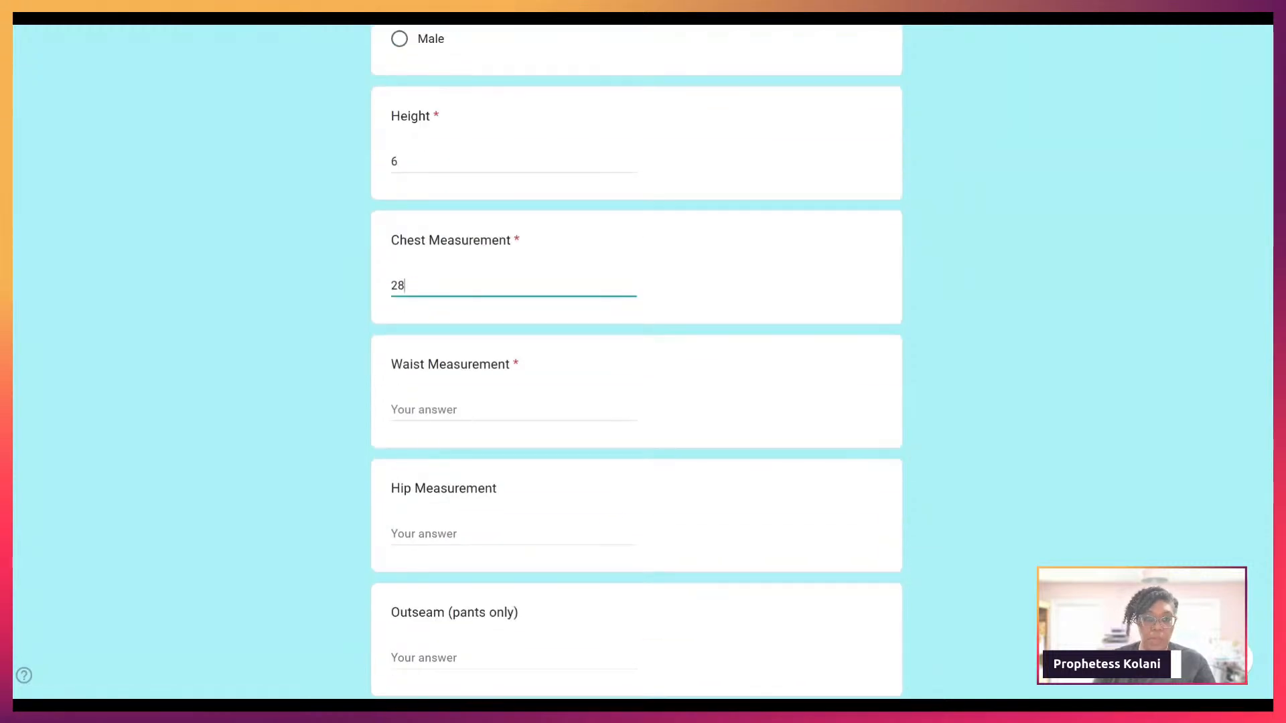
key(Tab)
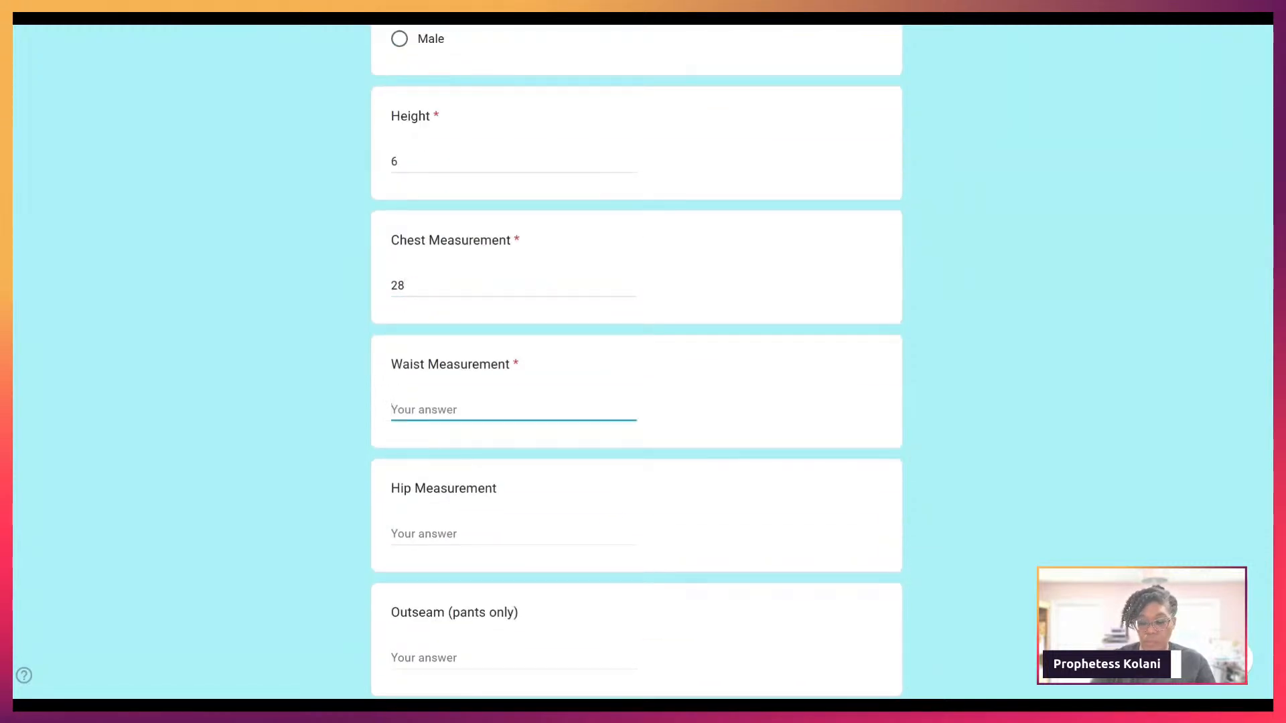
text(26)
Step: Choose Sleeves, enter arm length 16, and request a copy of the responses
scroll(432, 338, down, 3)
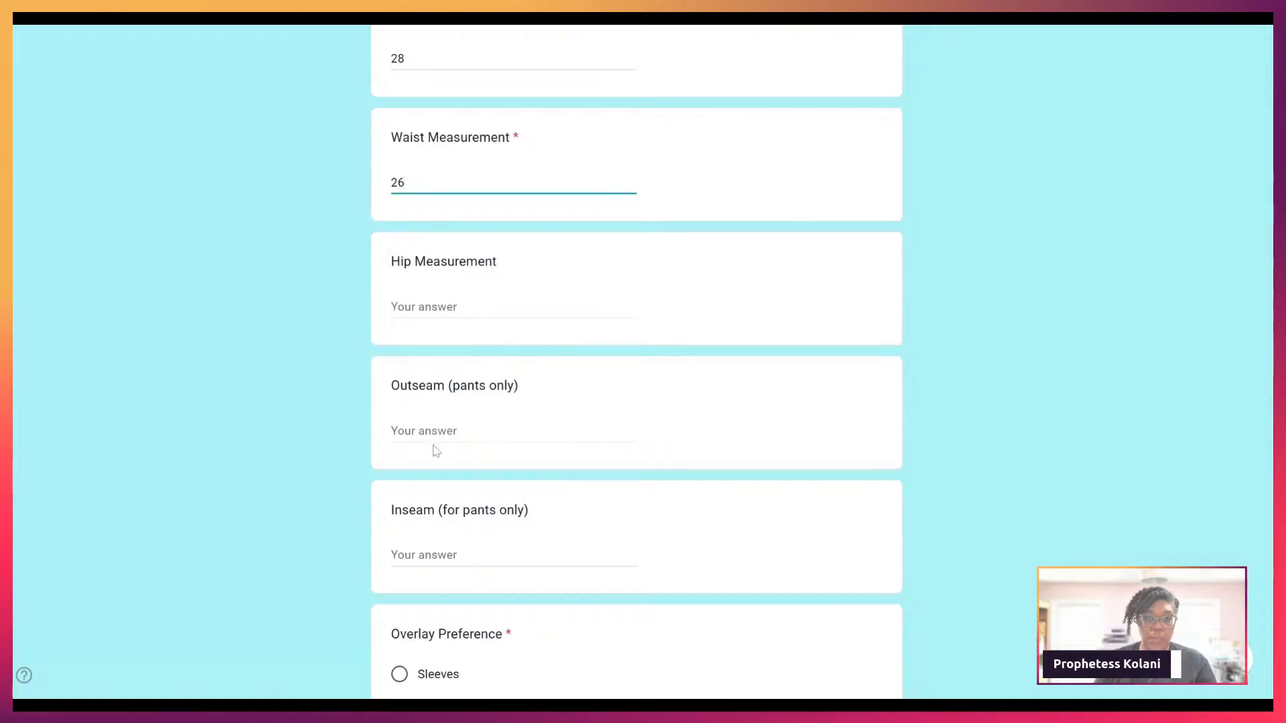
scroll(435, 450, down, 3)
click(400, 445)
scroll(428, 469, down, 1)
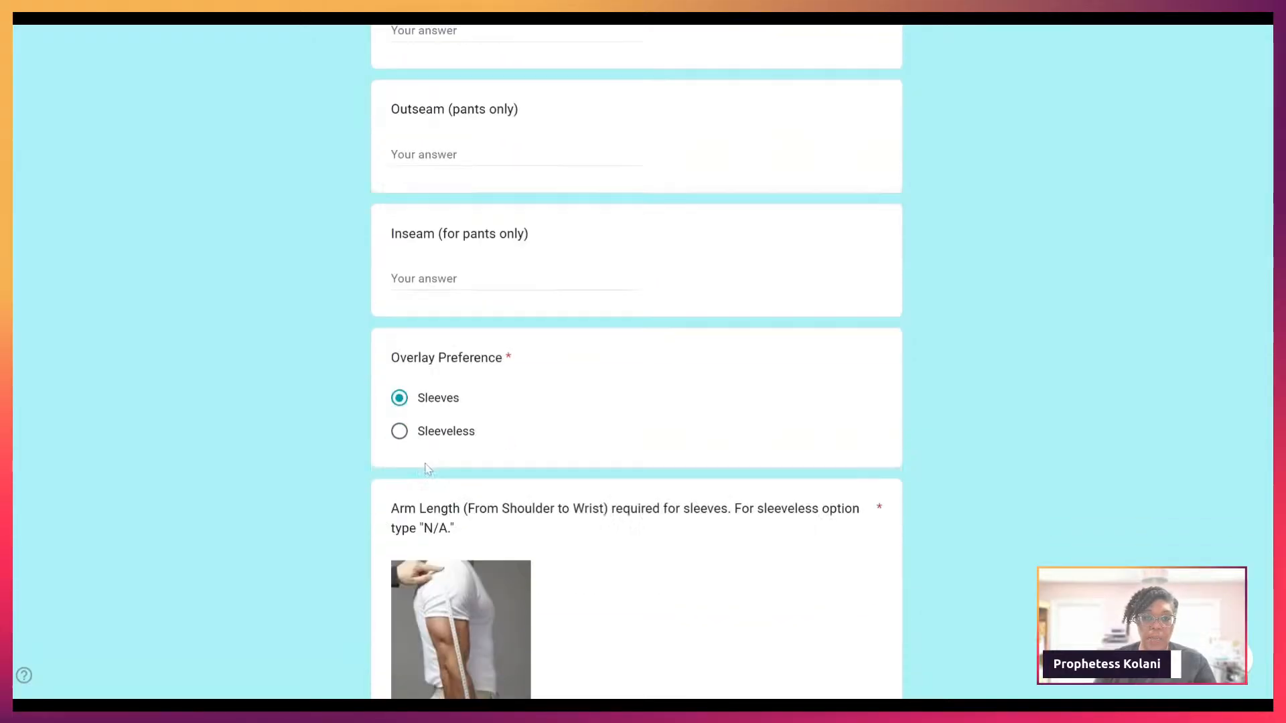
scroll(428, 468, down, 6)
scroll(593, 493, up, 2)
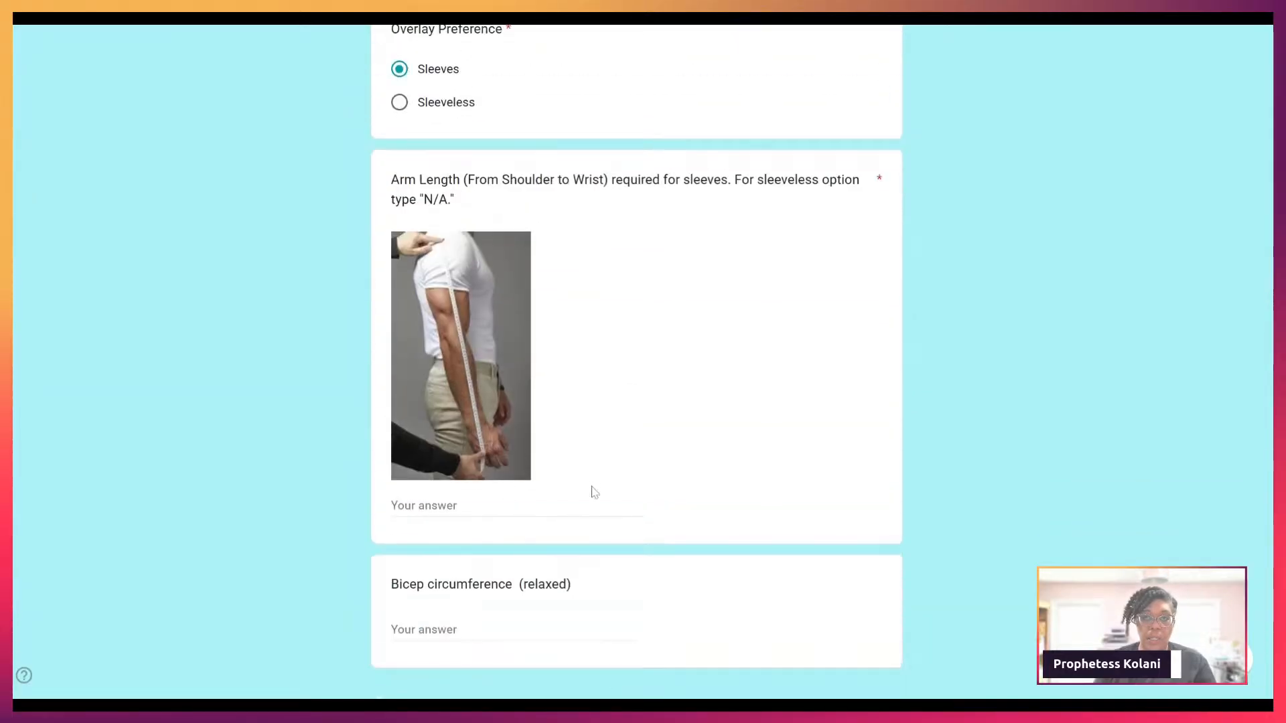
click(469, 507)
text(16)
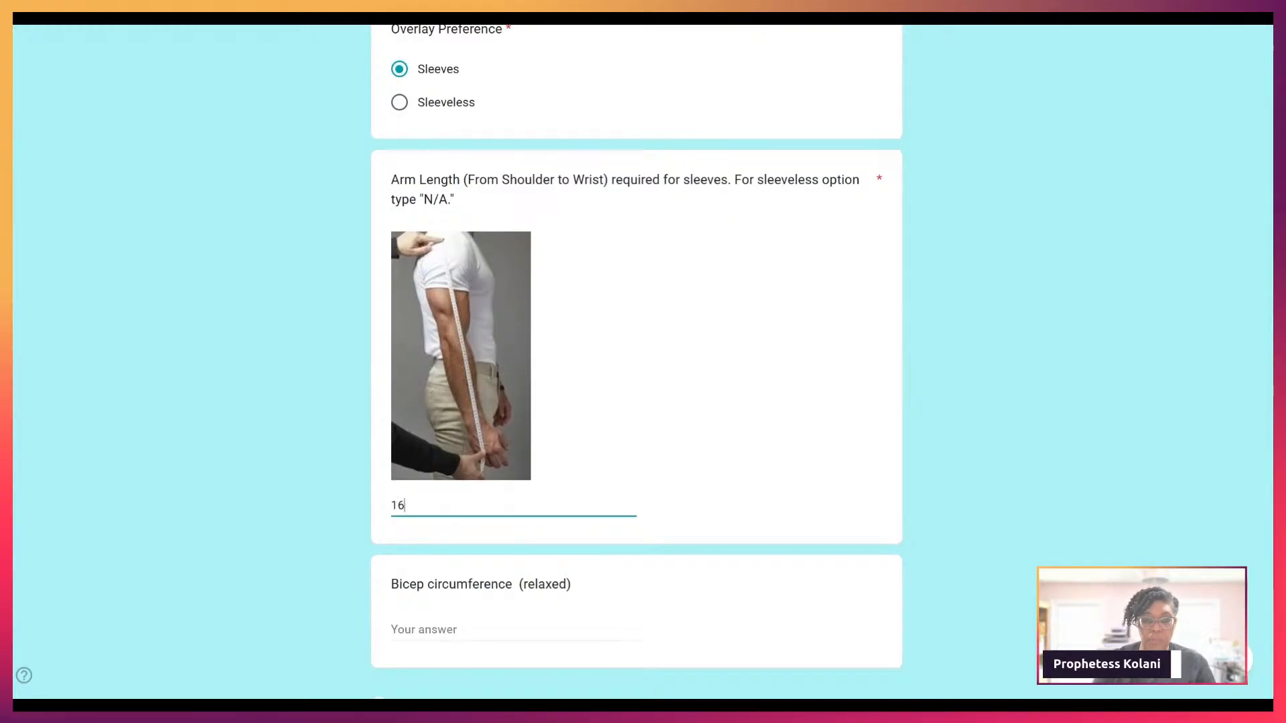
scroll(415, 509, down, 4)
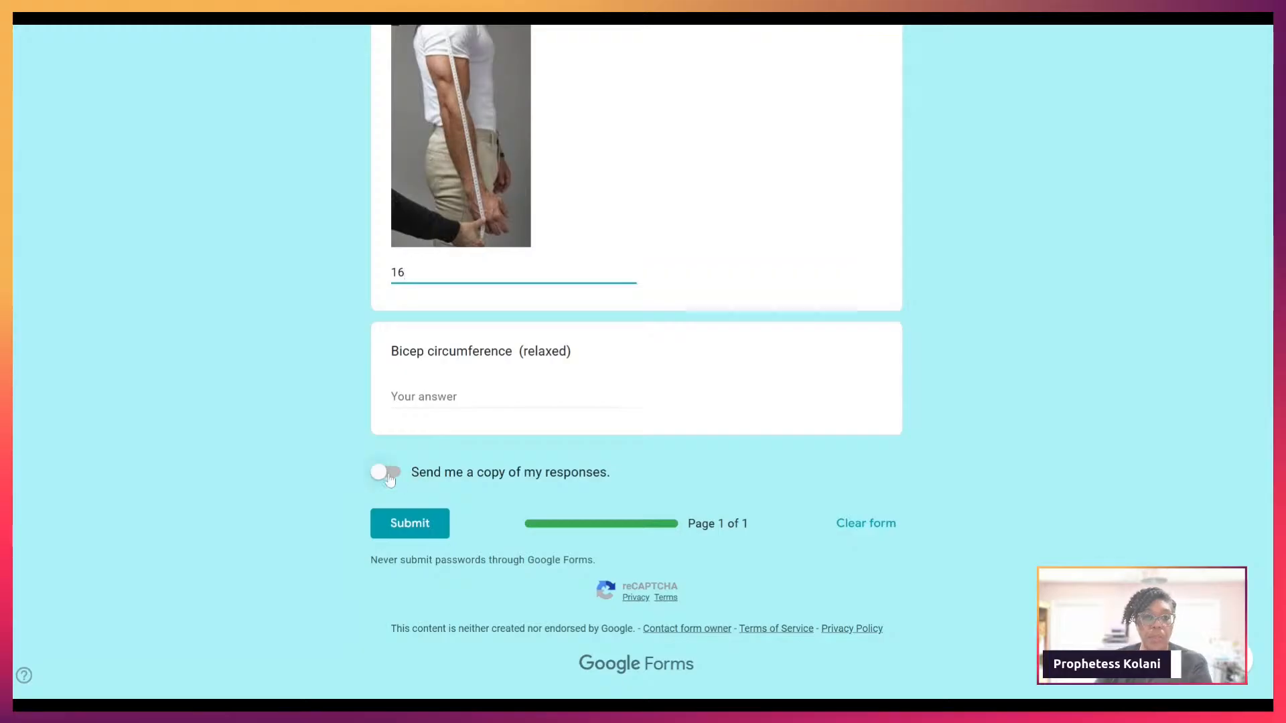
click(395, 476)
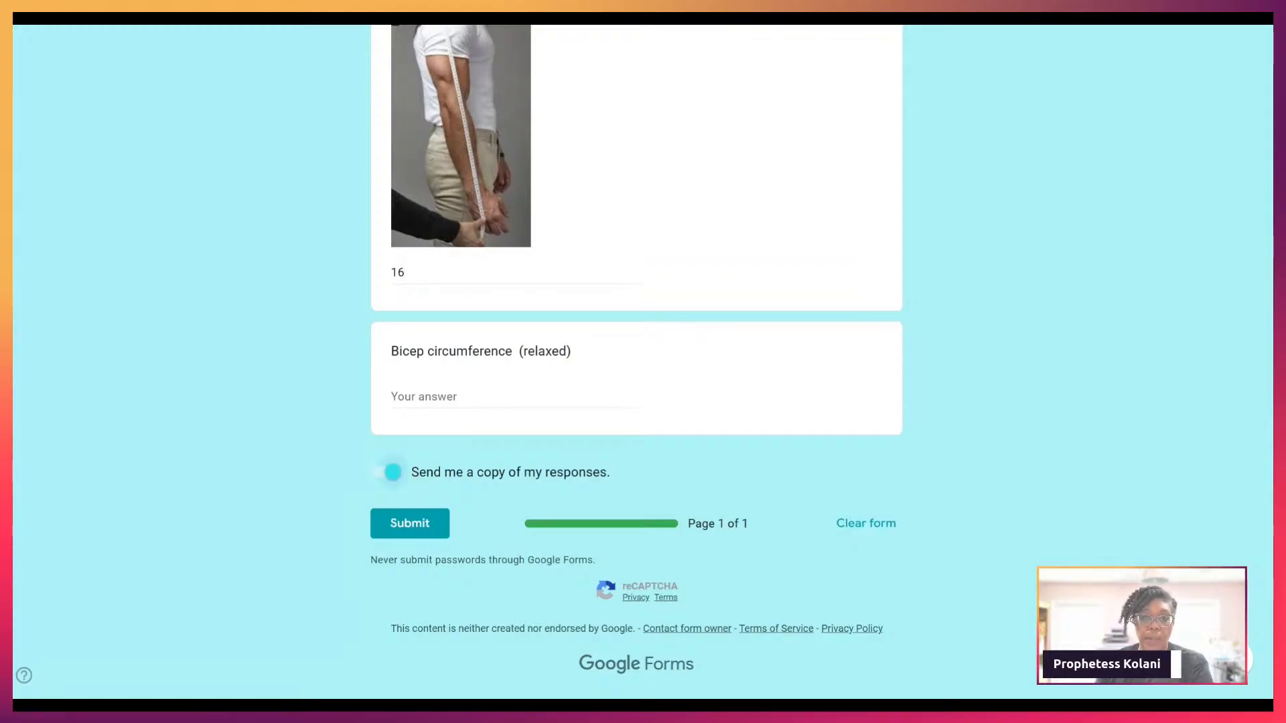
Step: Submit the test response and find the invalid Email error
click(439, 525)
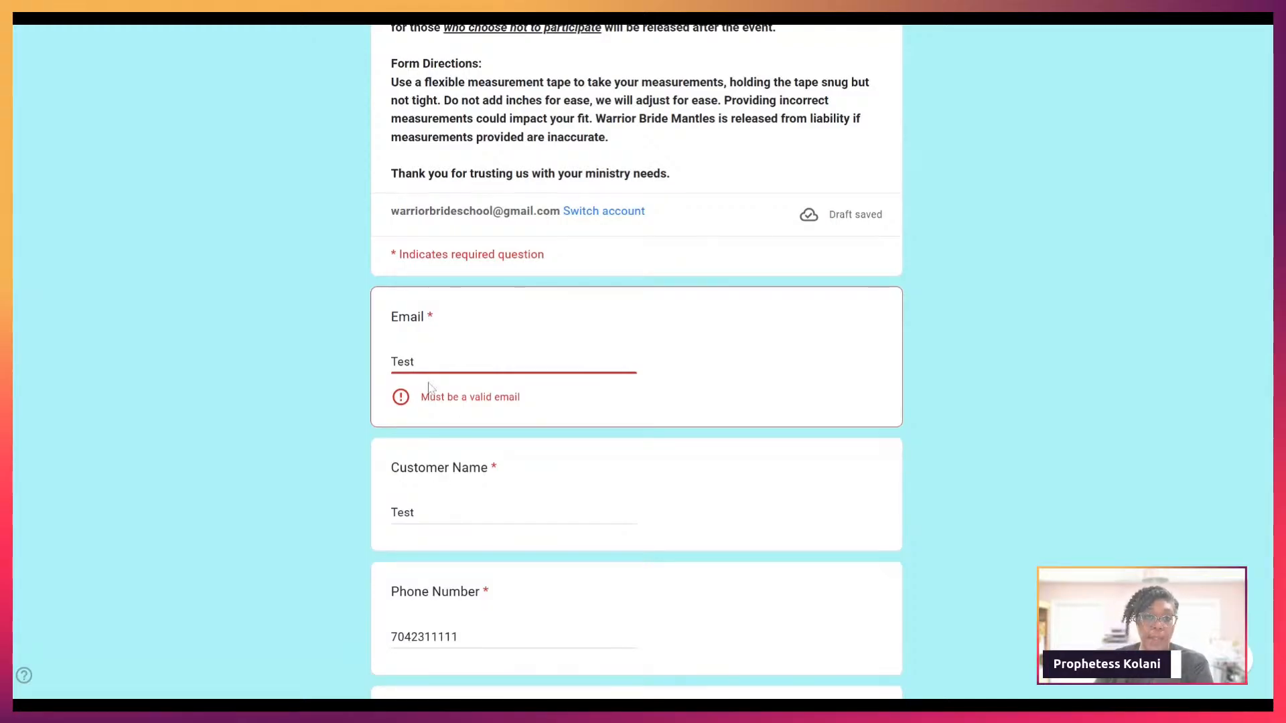
scroll(477, 411, up, 3)
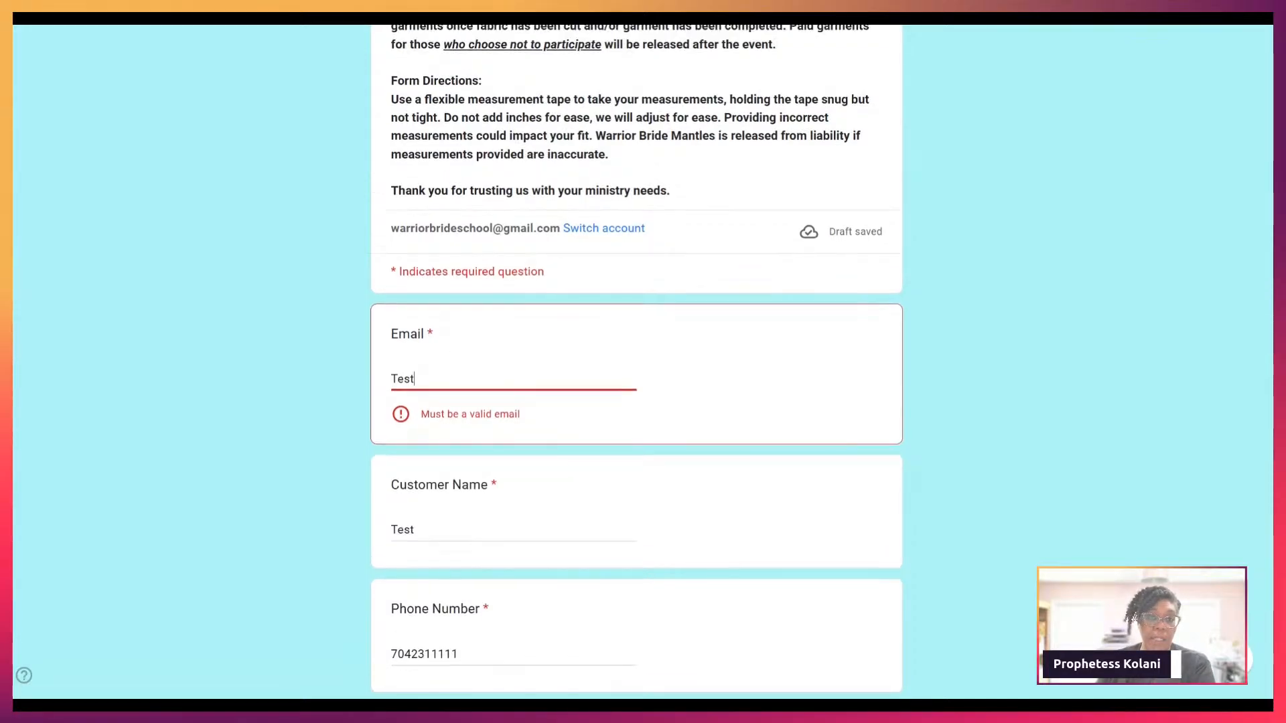
scroll(476, 410, down, 2)
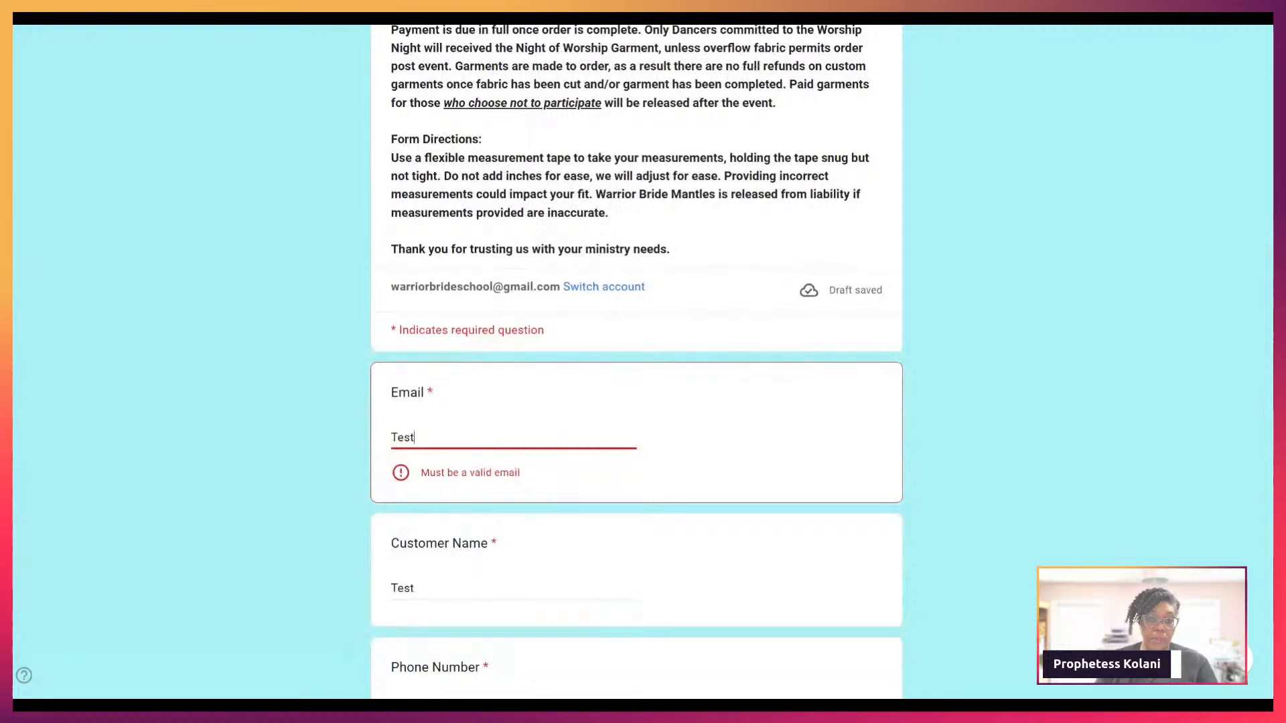
Step: Replace the Email answer with a valid address and submit the response again
key(BackSpace)
key(BackSpace)
key(BackSpace)
key(BackSpace)
key(BackSpace)
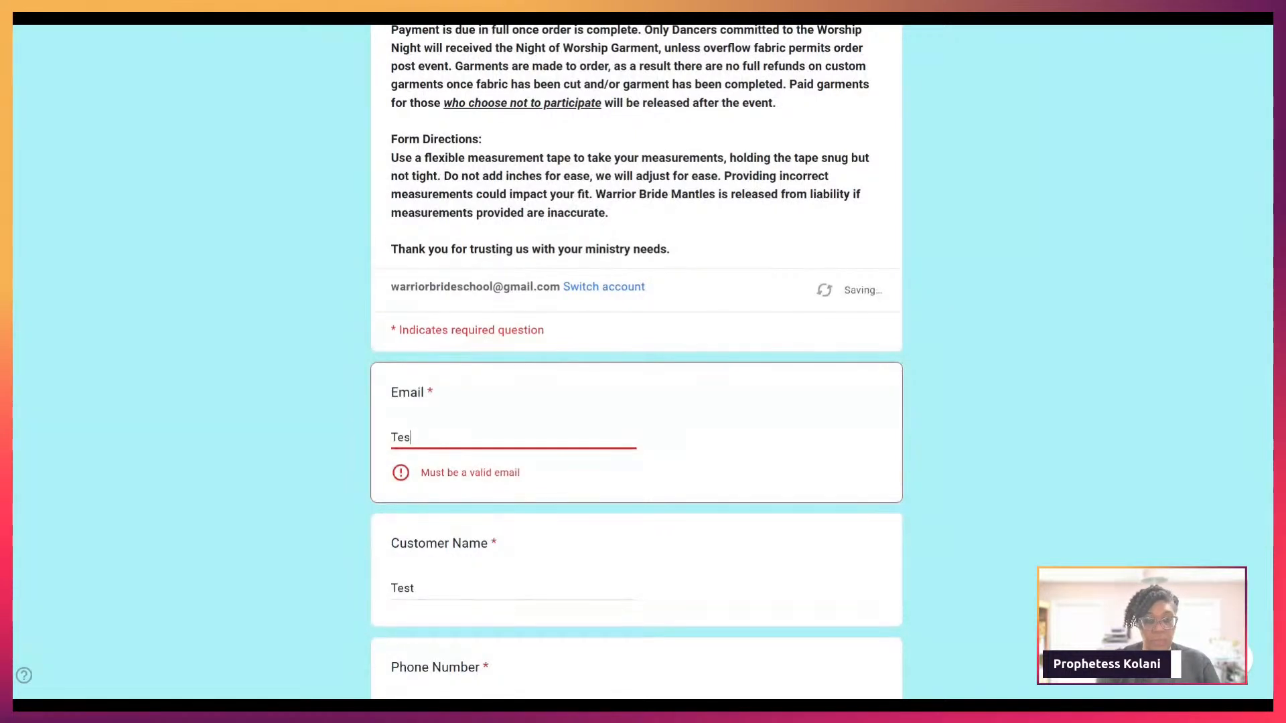
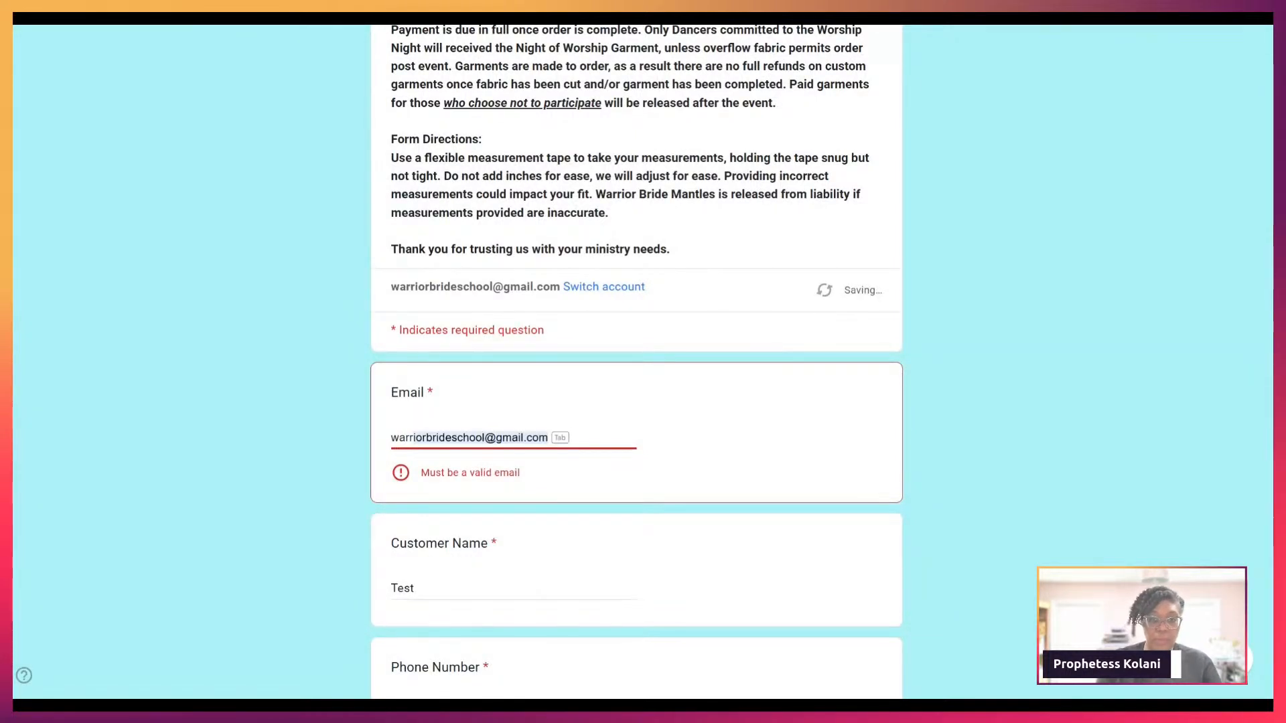
key(Tab)
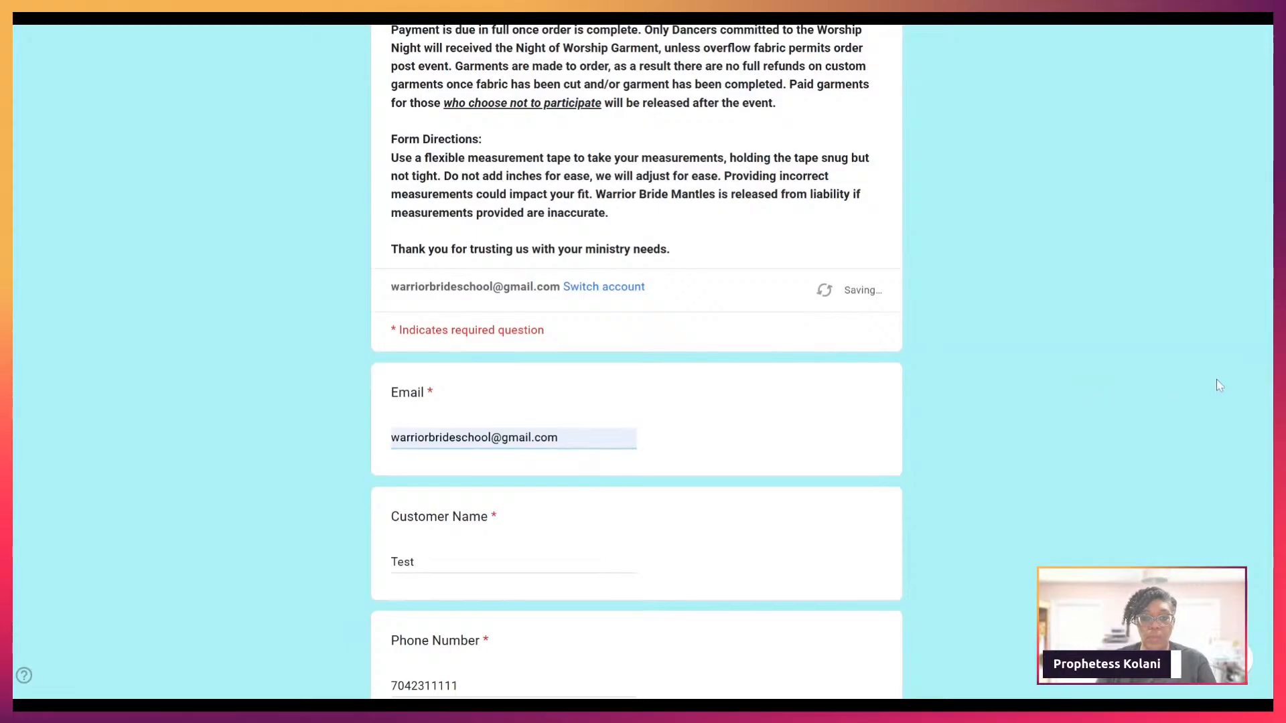
scroll(965, 425, down, 10)
scroll(605, 576, down, 15)
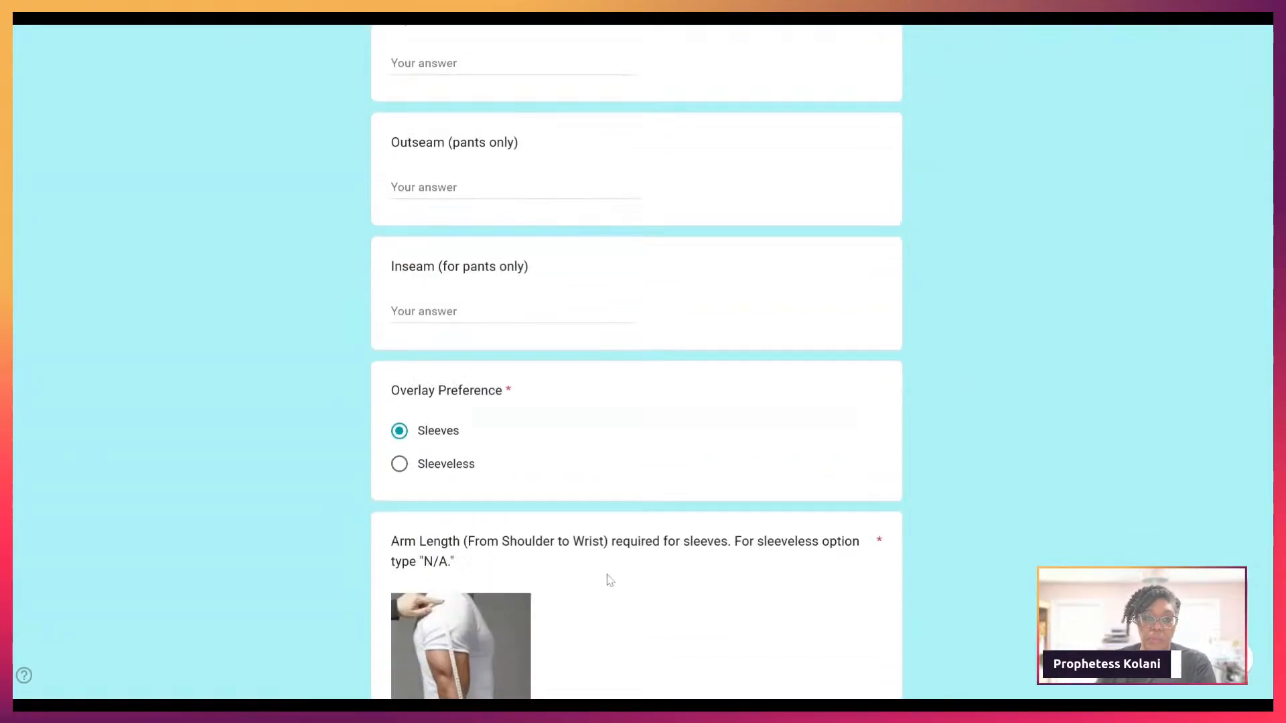
click(415, 535)
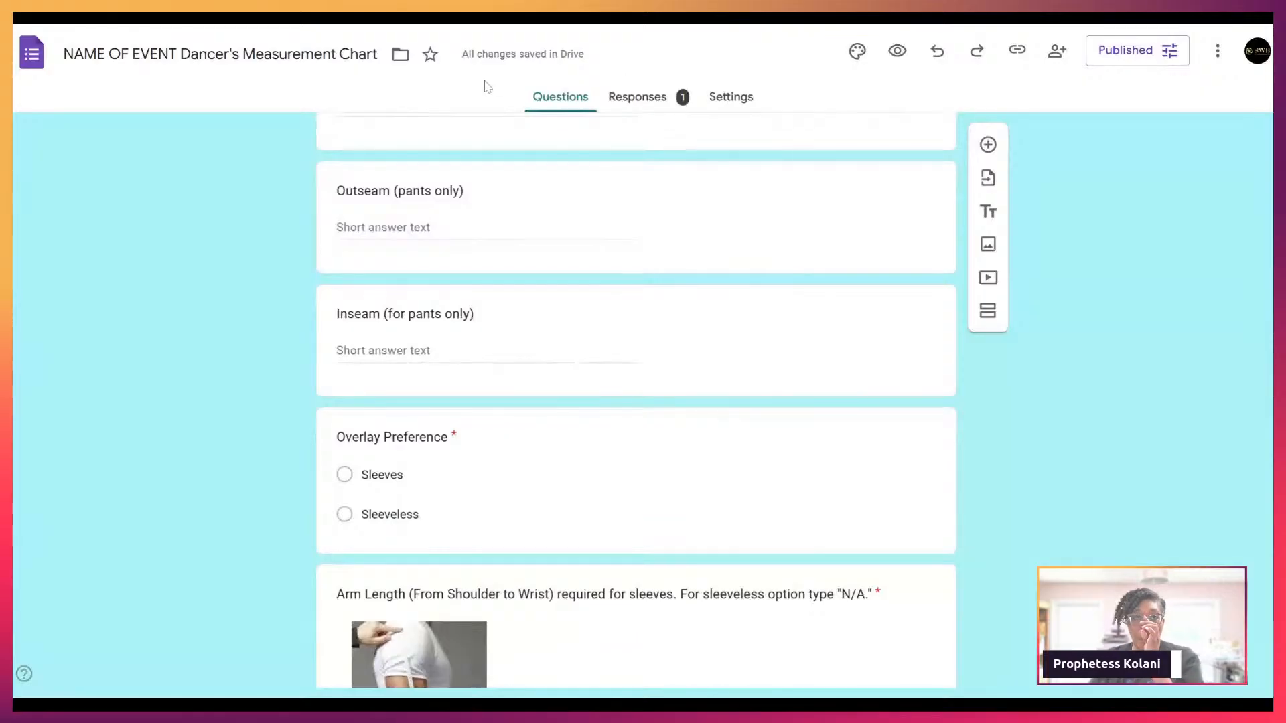
Step: Open the Responses tab in the form editor, now showing 1 response
click(638, 101)
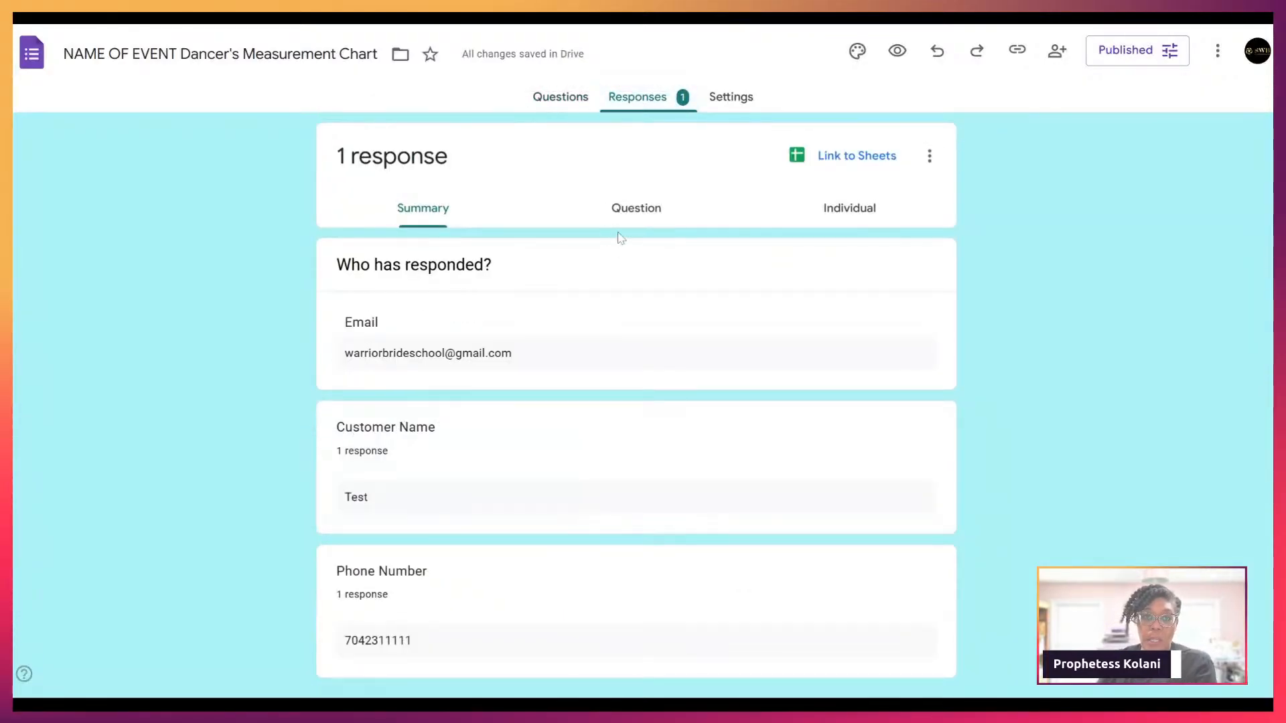
Step: Scroll through the Summary charts and the test entry's answers
scroll(436, 362, down, 5)
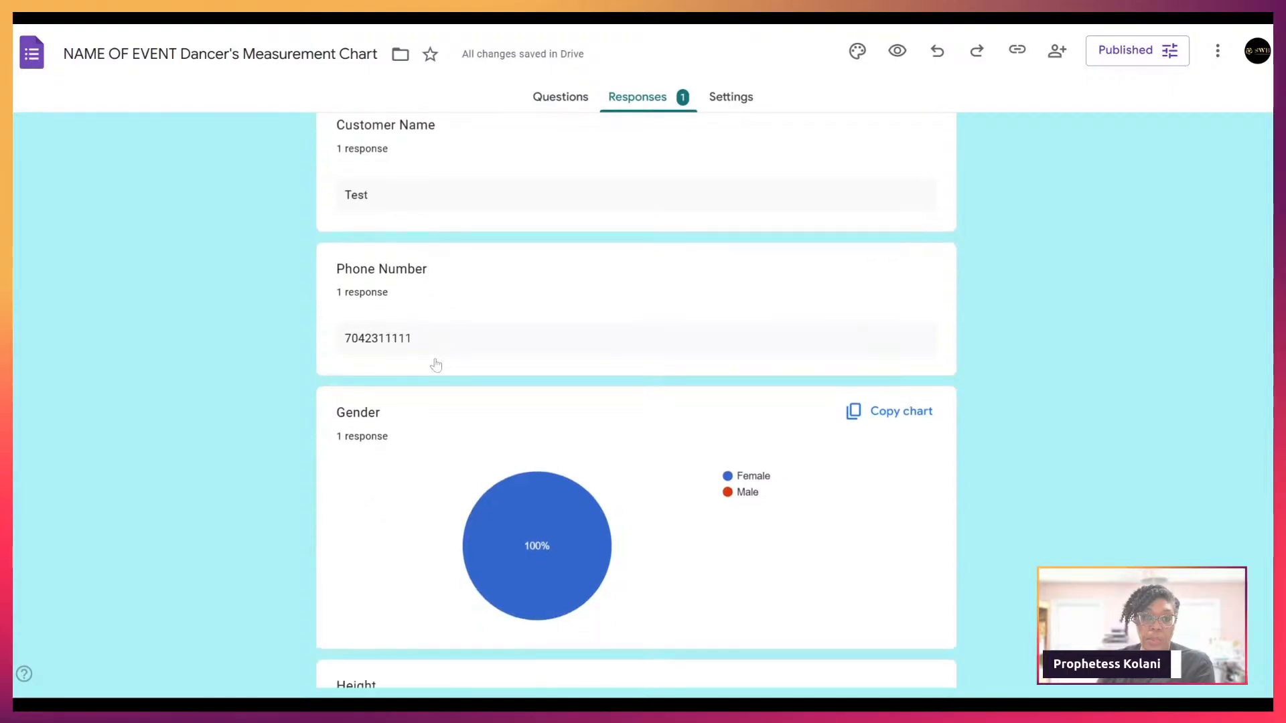
scroll(436, 364, down, 2)
scroll(436, 364, down, 5)
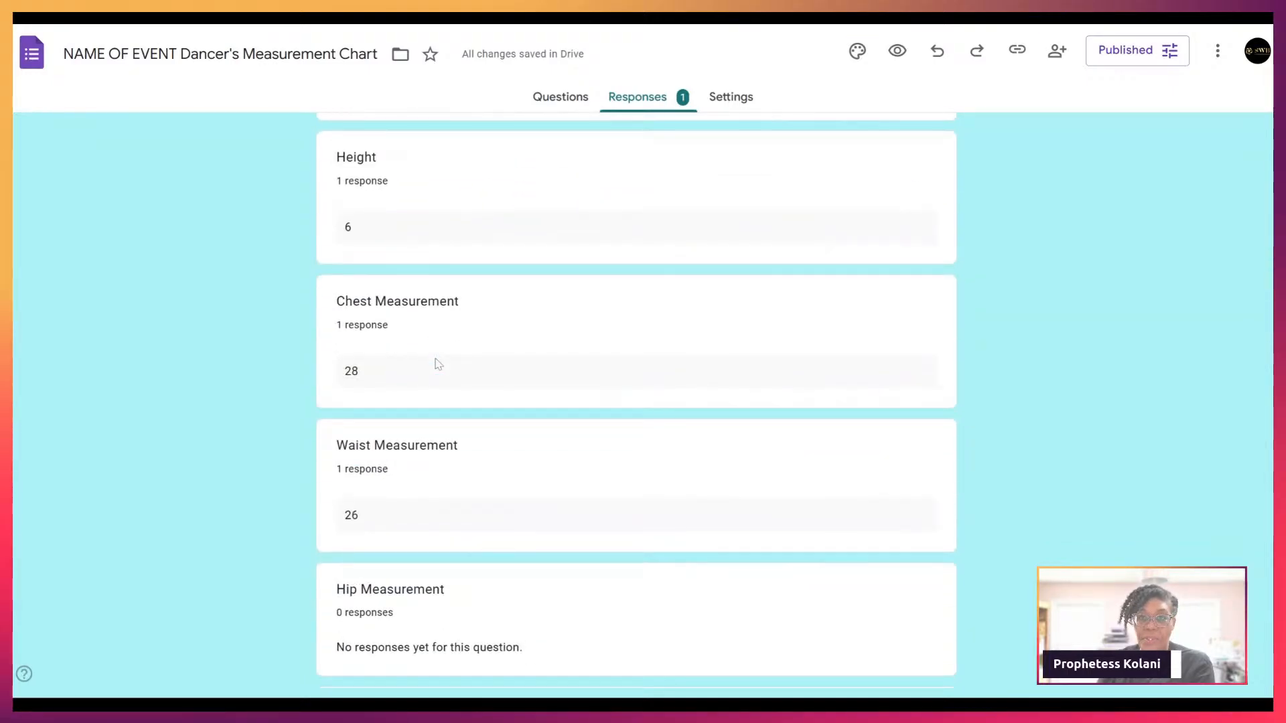
scroll(438, 364, down, 11)
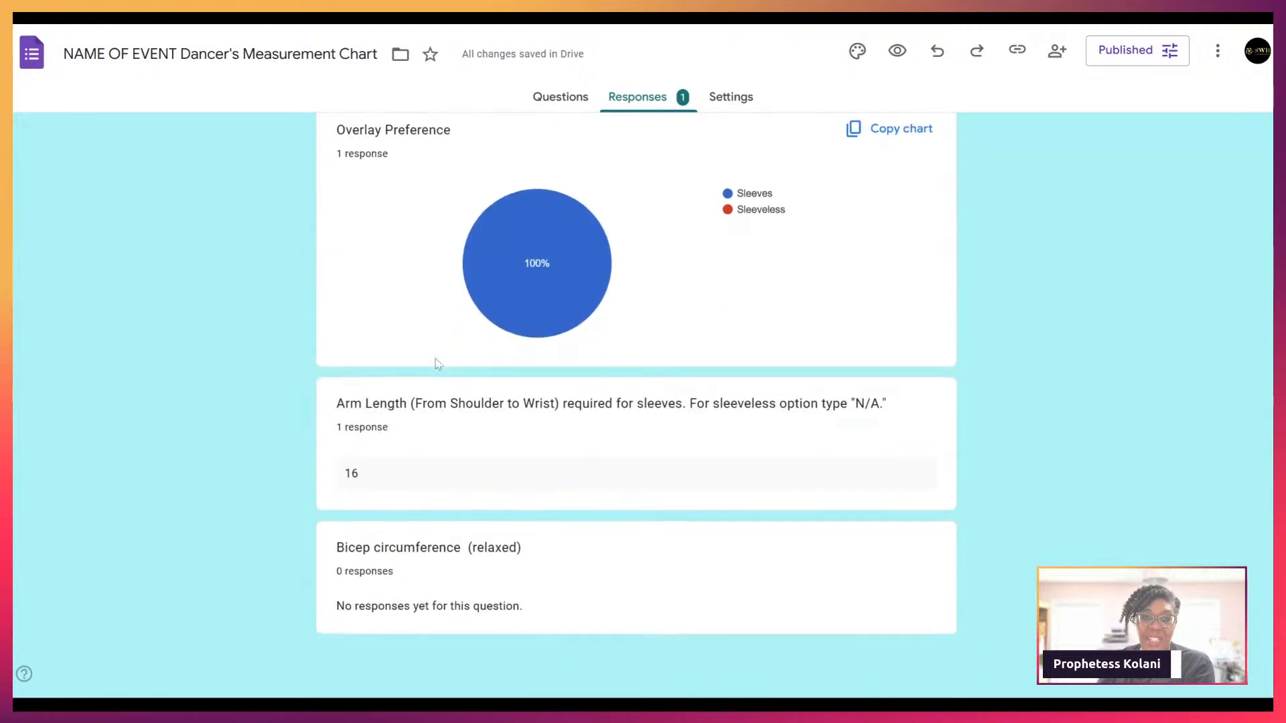
scroll(438, 364, up, 14)
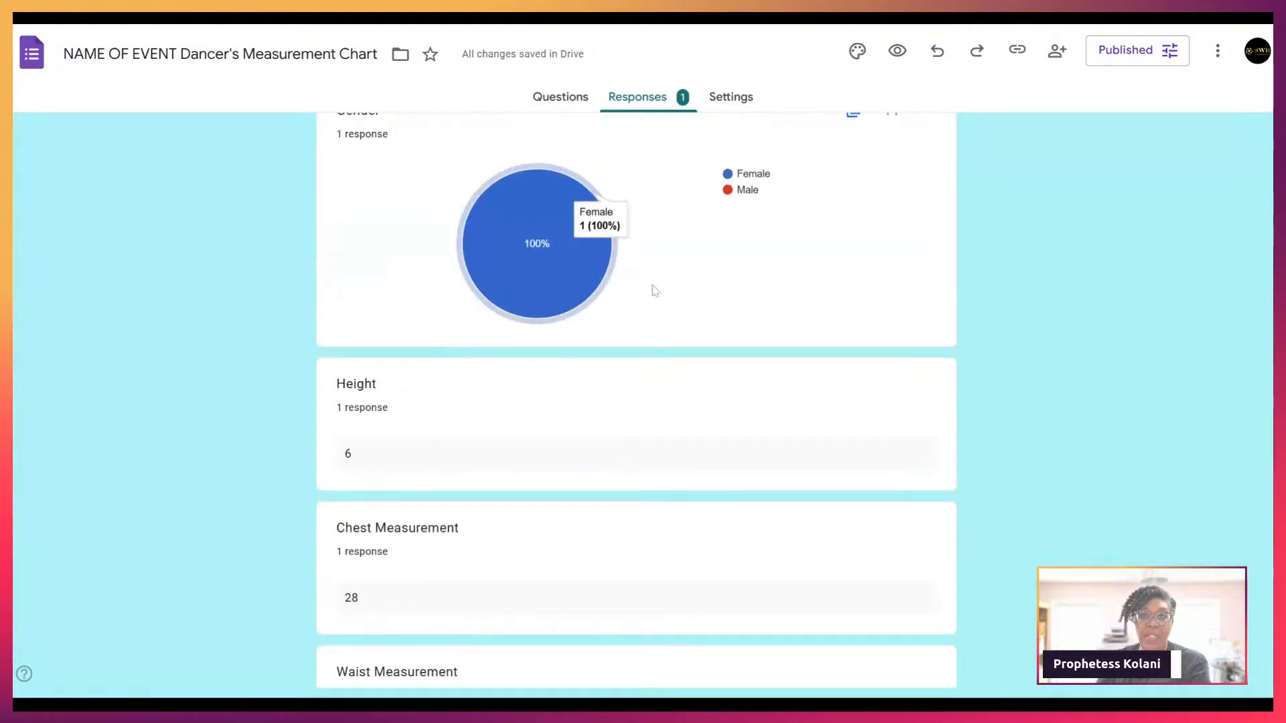
scroll(770, 201, up, 8)
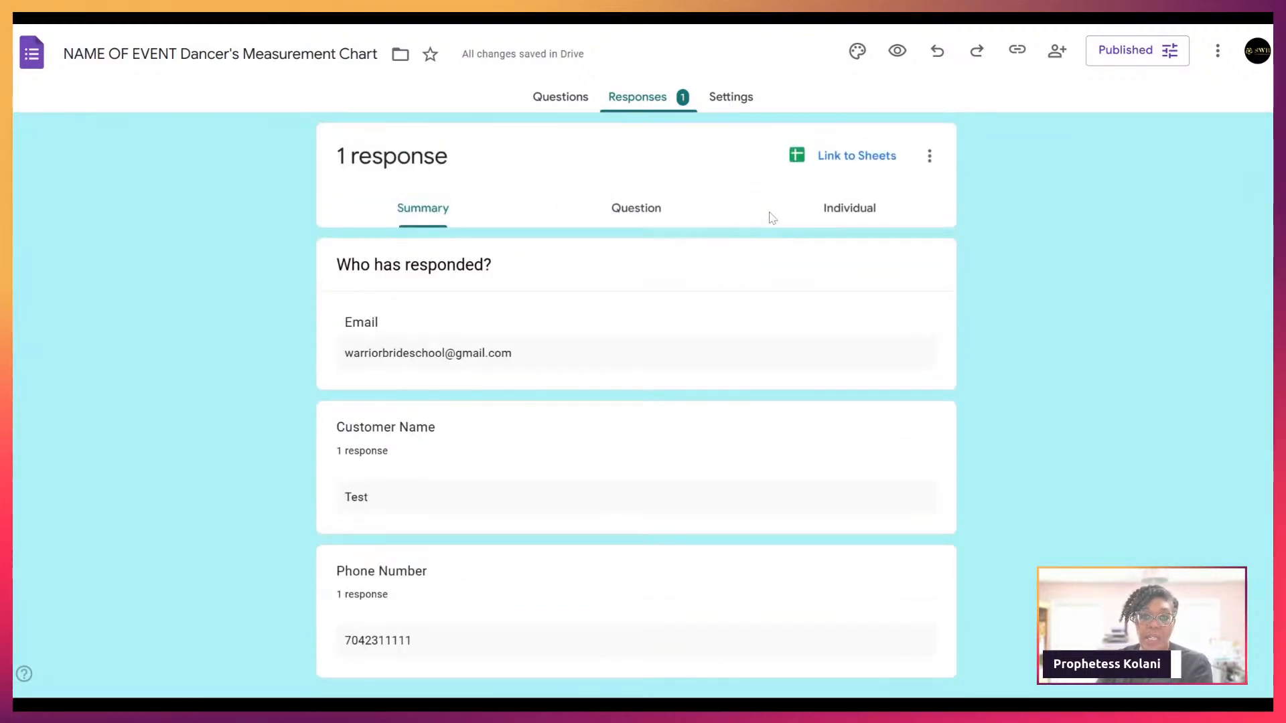
Step: Switch to the Individual view of the single test response
click(851, 223)
scroll(820, 438, down, 12)
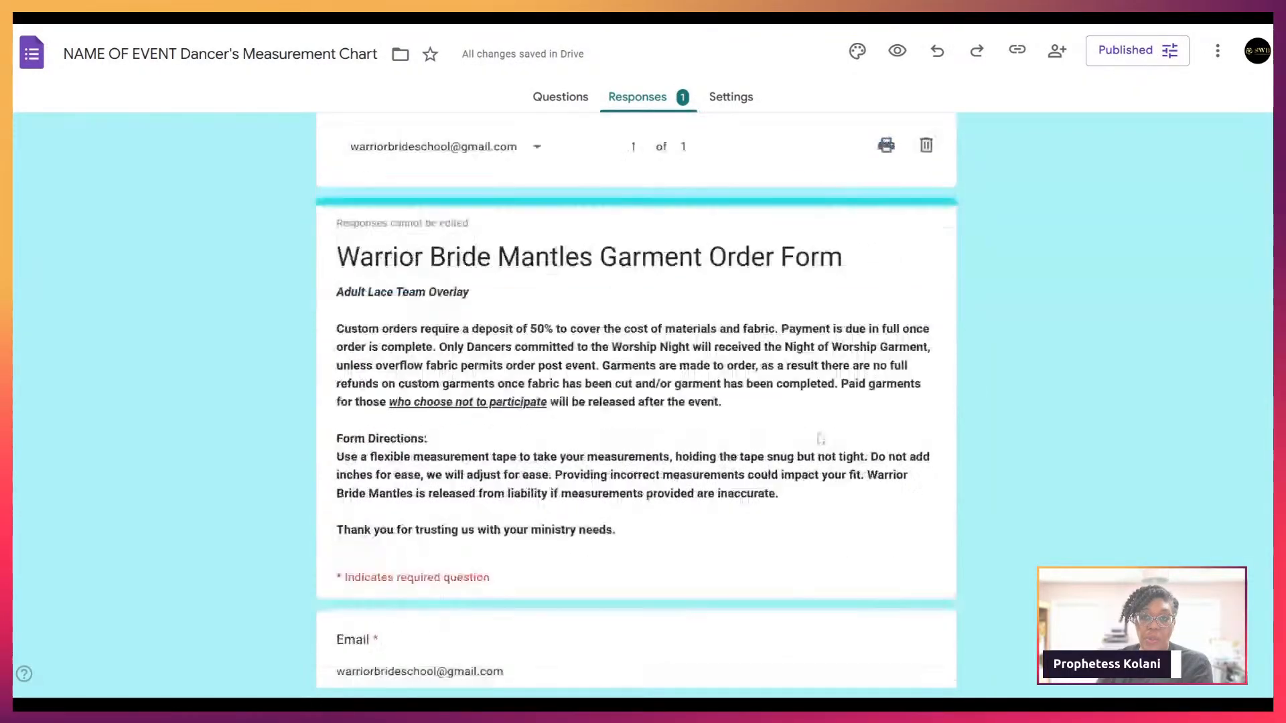
scroll(821, 439, up, 10)
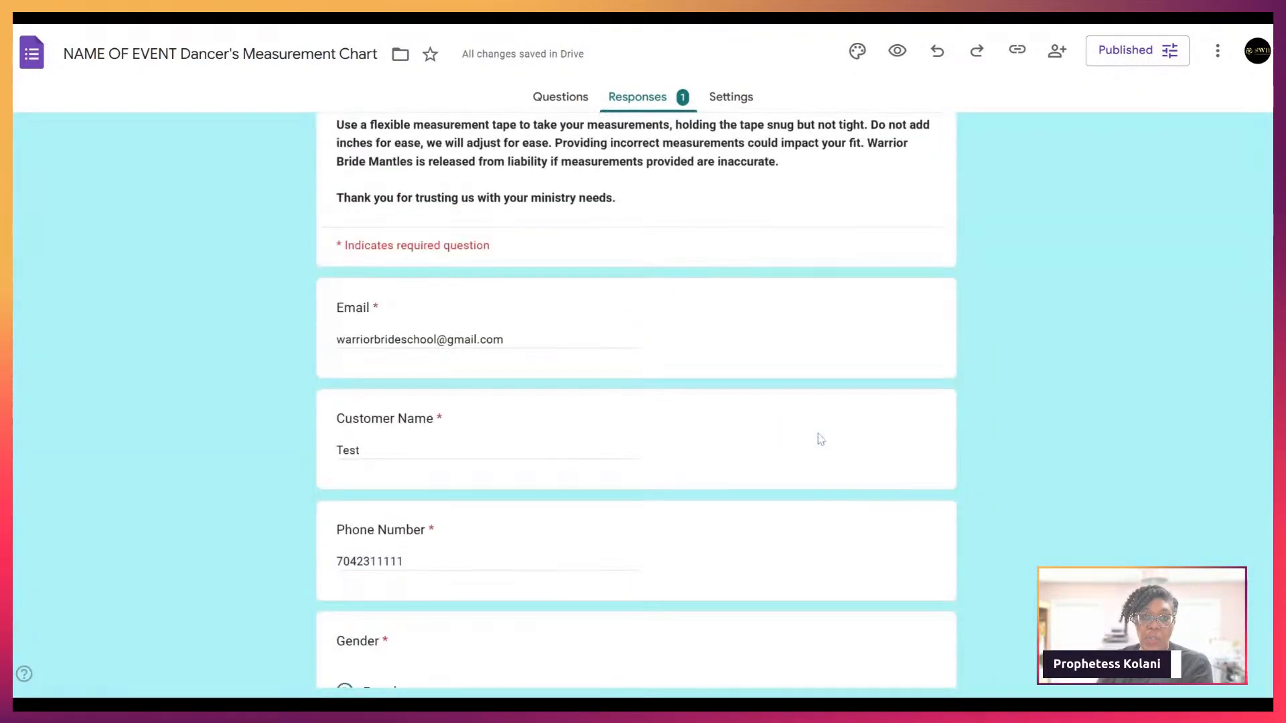